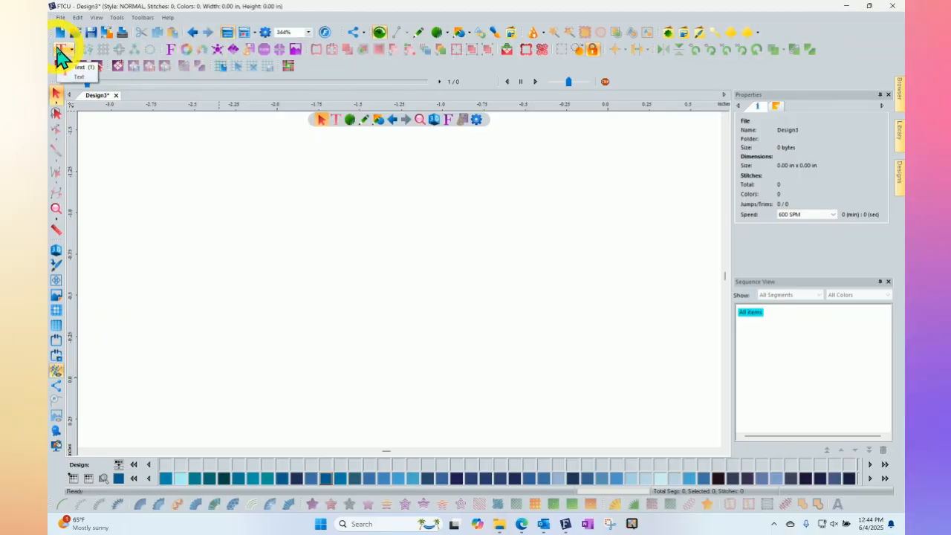
Place a standard text object reading MY TEXT on the empty design page with the Text tool
click(58, 49)
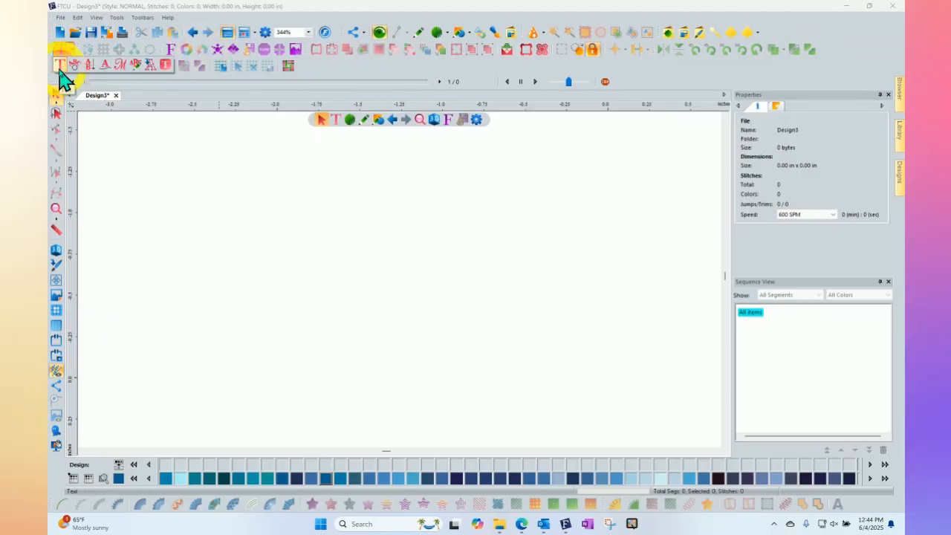
click(60, 66)
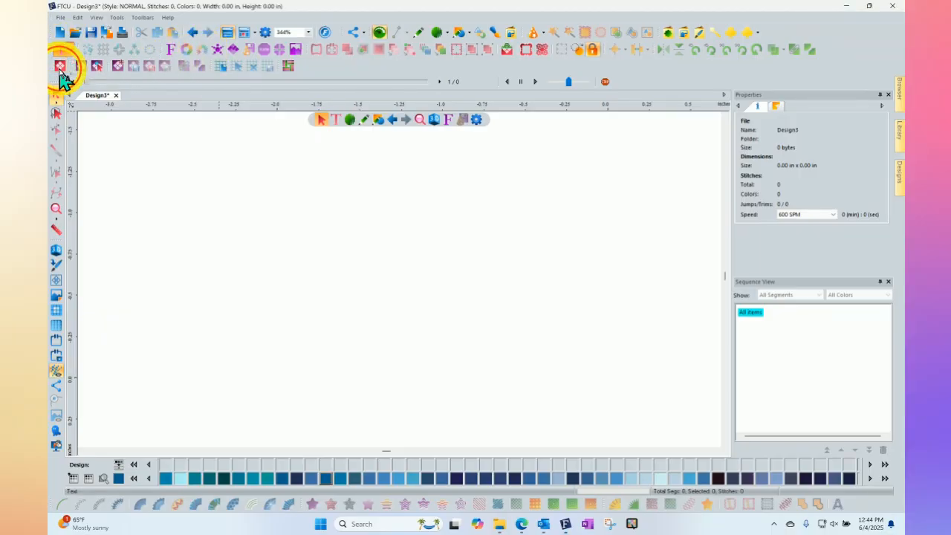
click(233, 219)
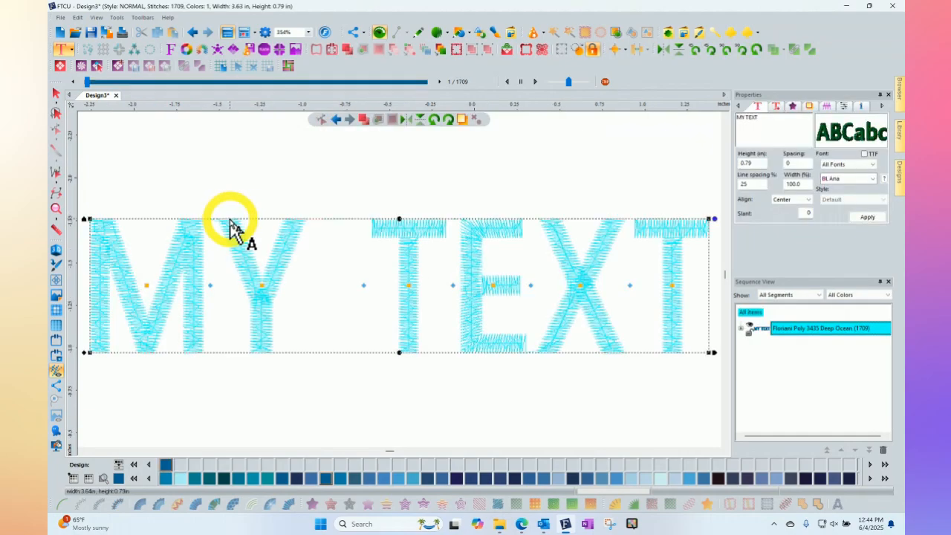
click(56, 93)
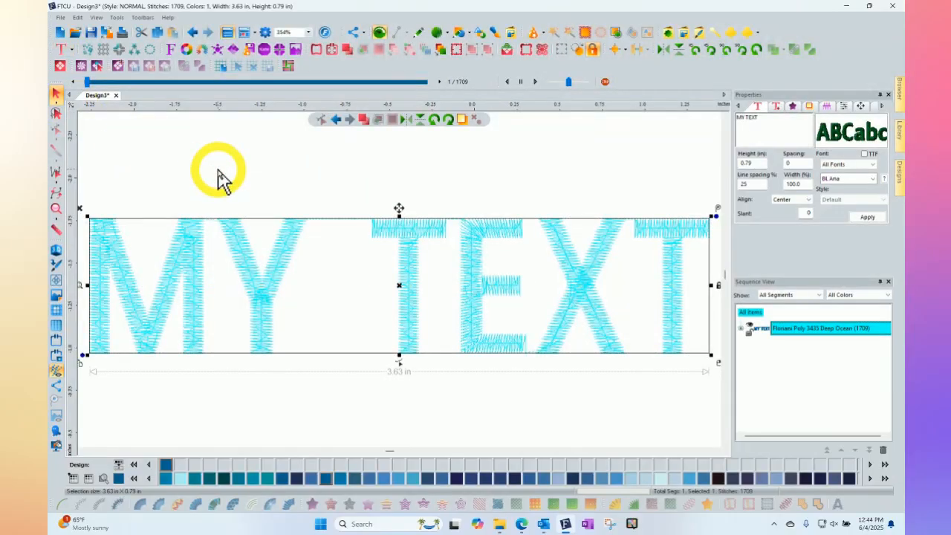
click(219, 175)
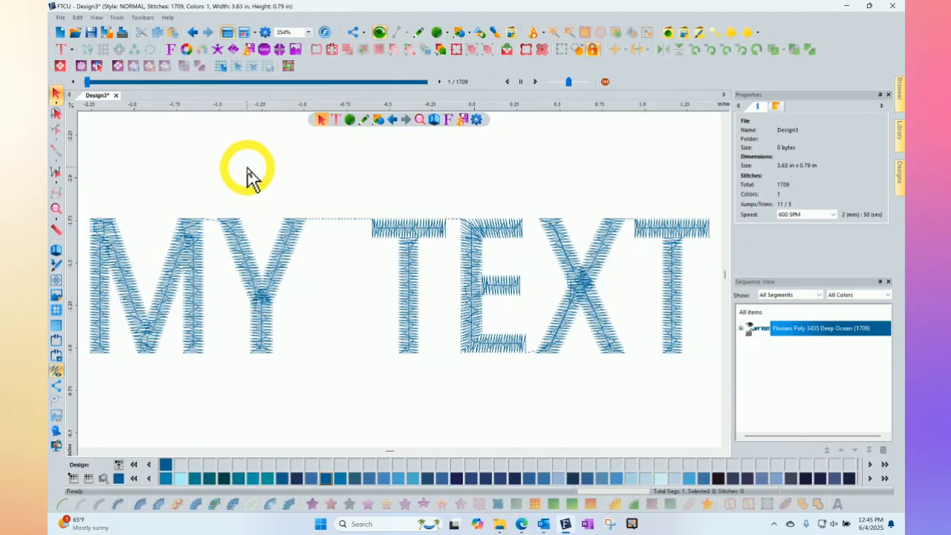
Apply the Rainbow colour theme to the MY TEXT lettering with the Rainbow tool and display the stitches in 3D
click(281, 238)
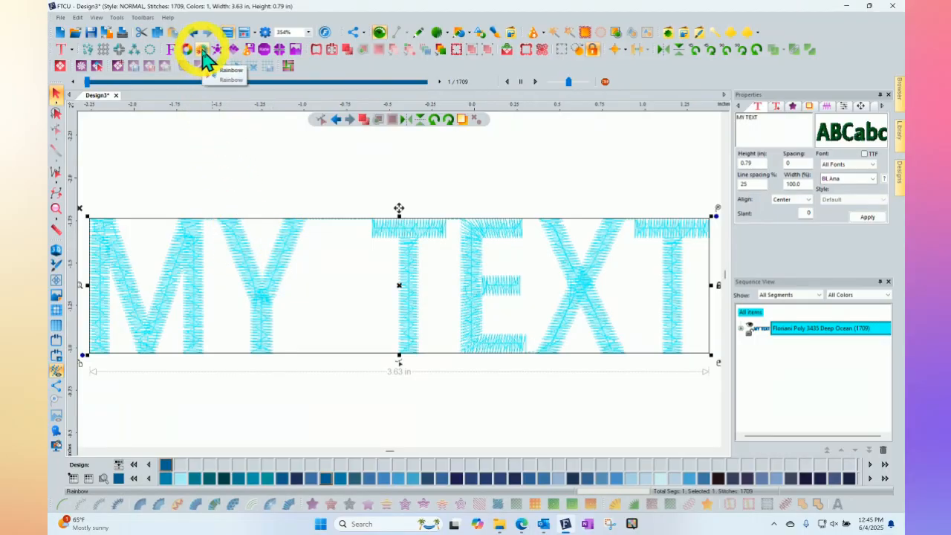
click(242, 163)
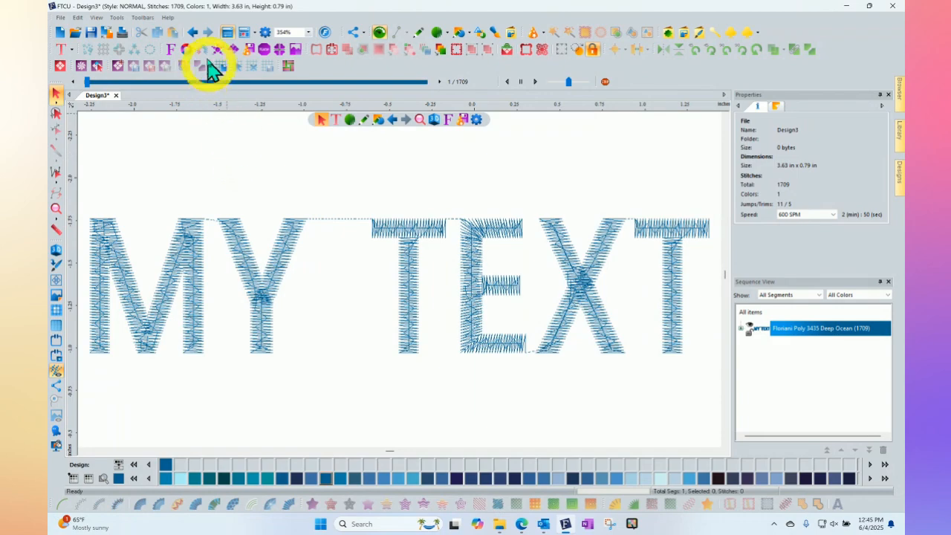
click(251, 245)
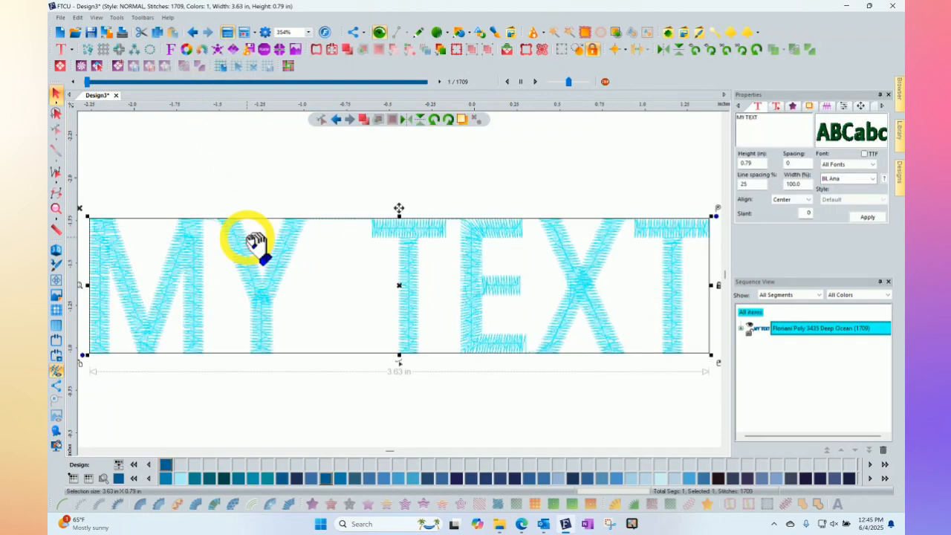
click(197, 49)
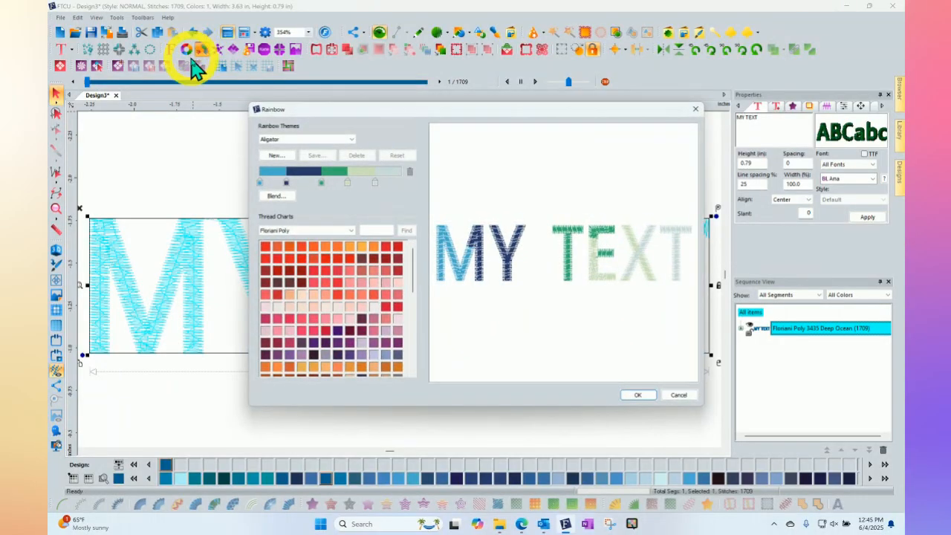
drag(474, 111, 431, 103)
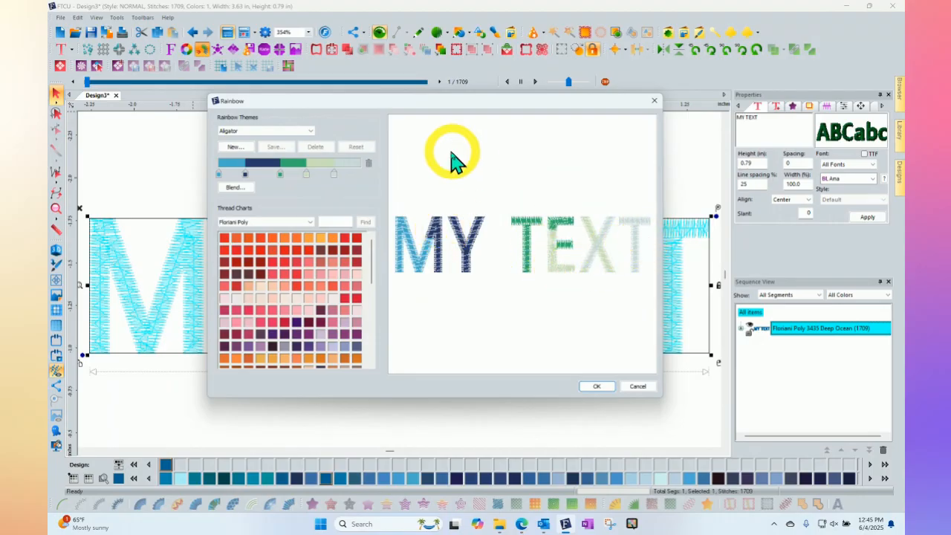
click(264, 131)
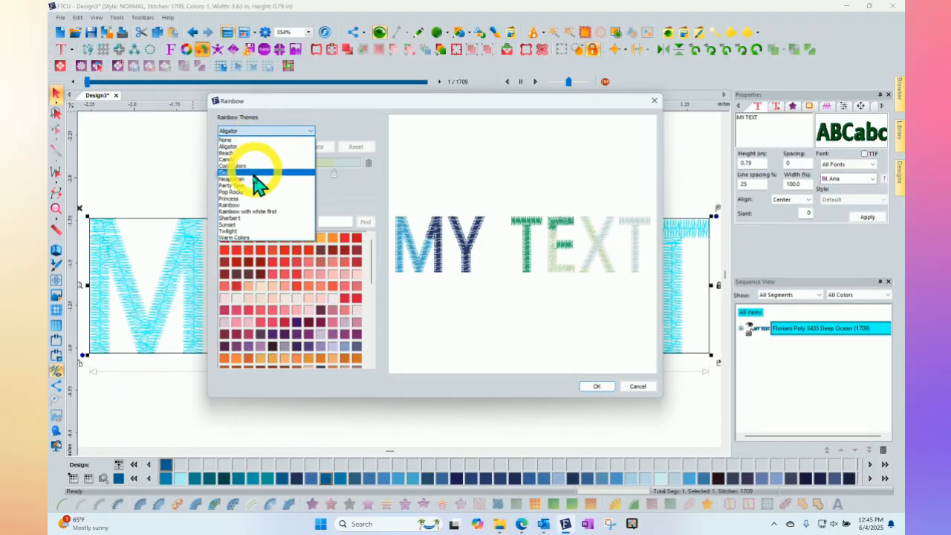
click(239, 205)
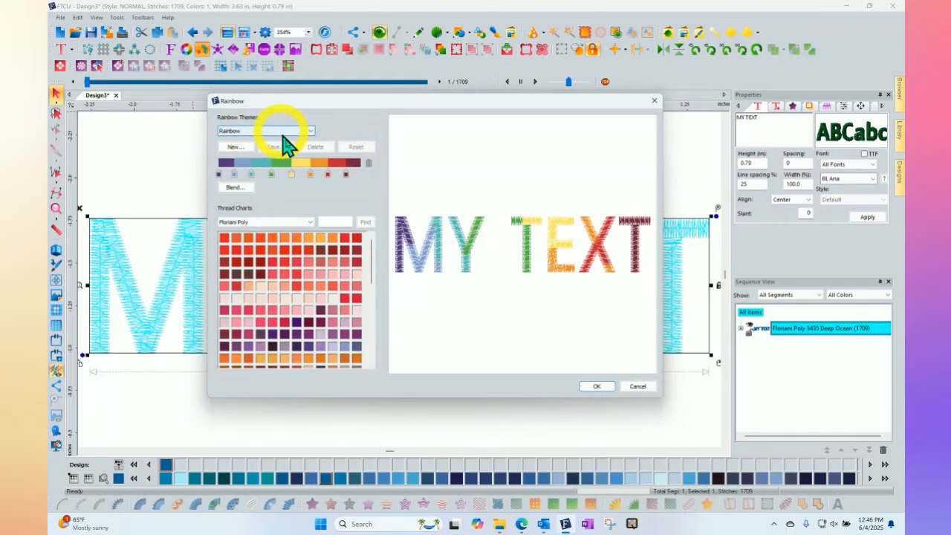
click(600, 388)
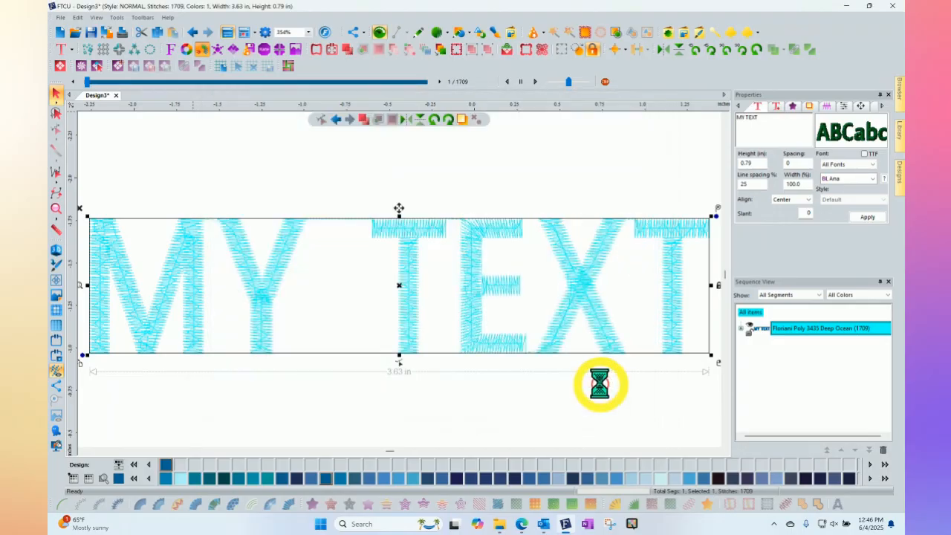
click(313, 174)
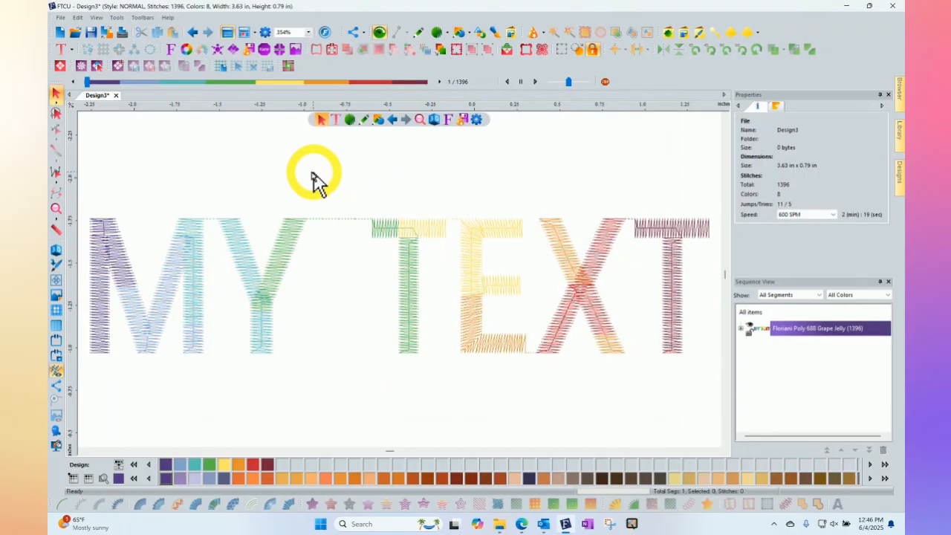
click(56, 250)
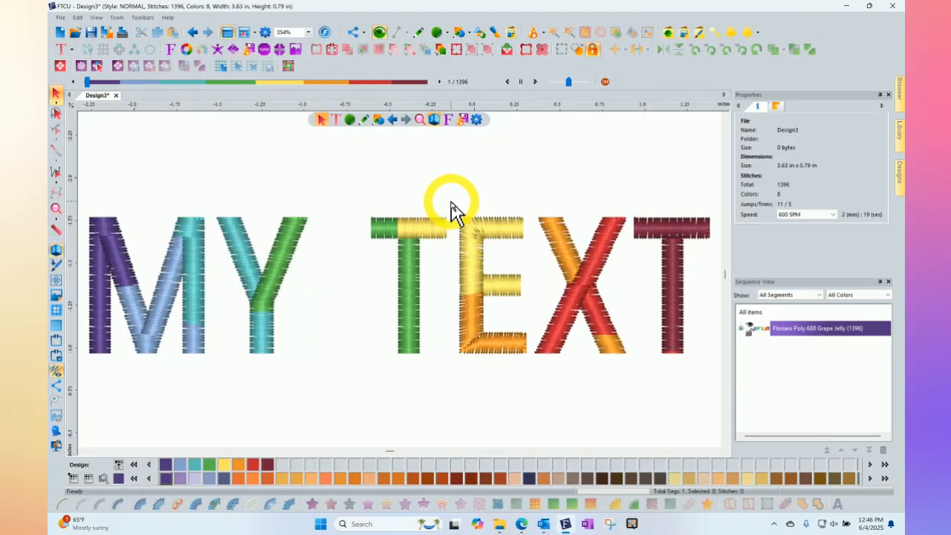
Replace the MY TEXT wording of the rainbow-coloured text object with a person's first name
click(742, 329)
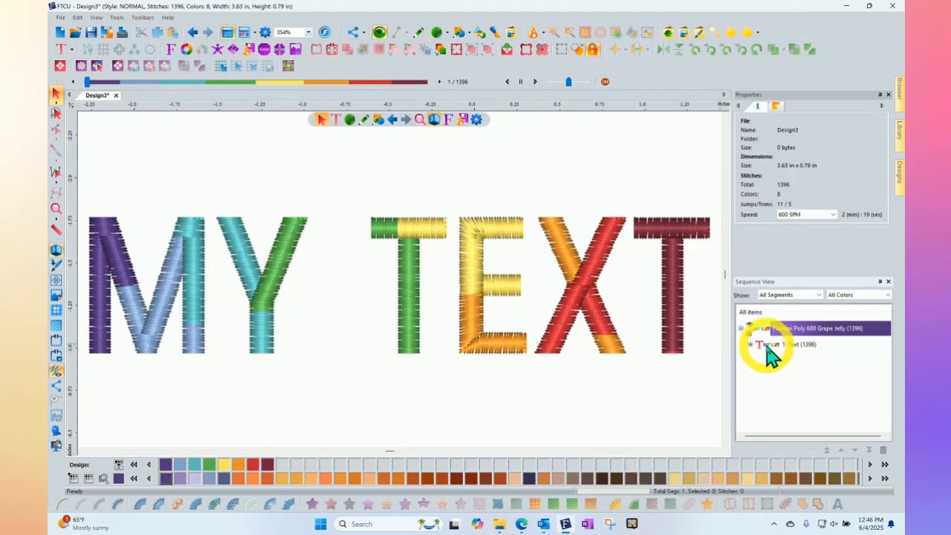
click(763, 345)
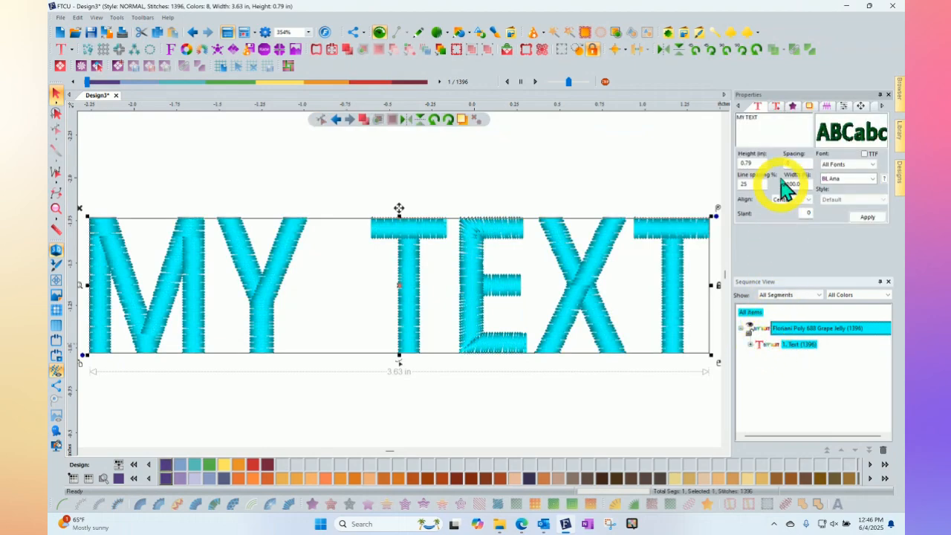
drag(764, 117, 727, 120)
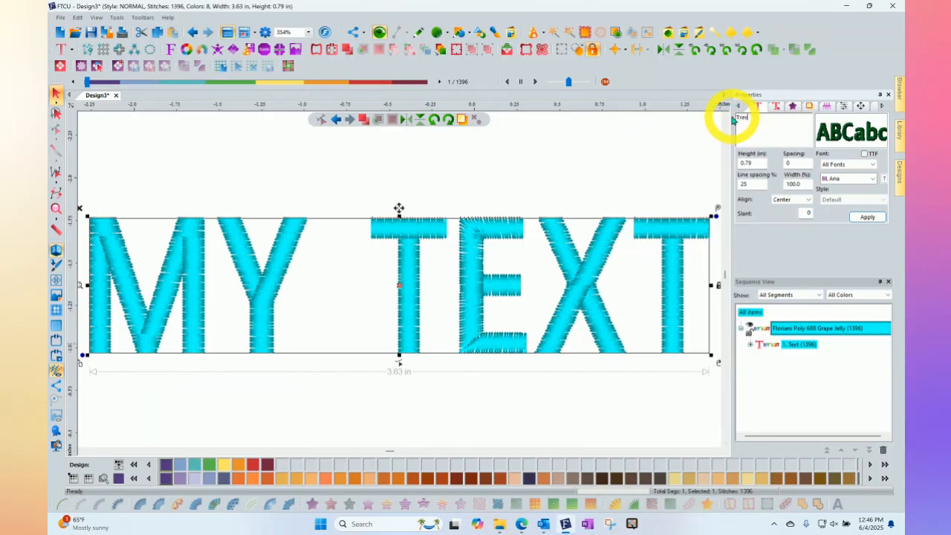
text(Trevor)
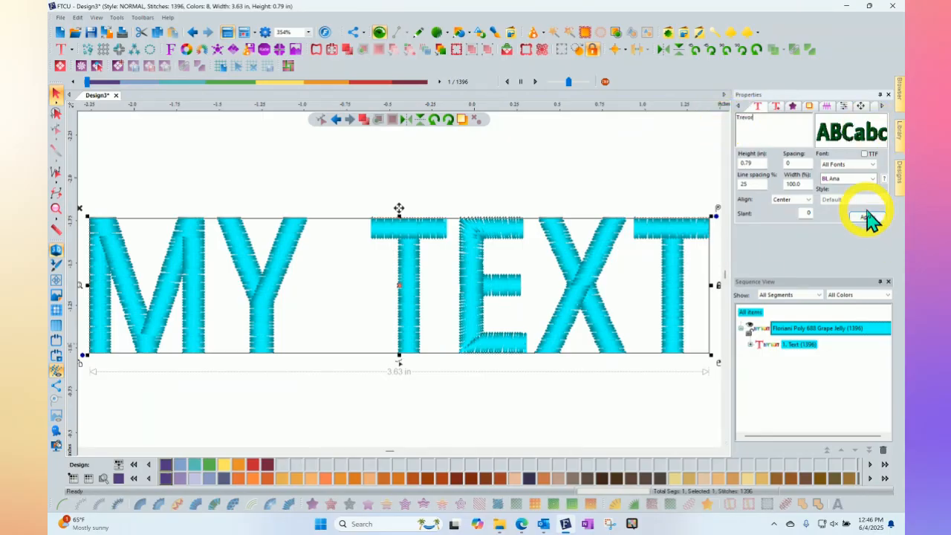
click(867, 216)
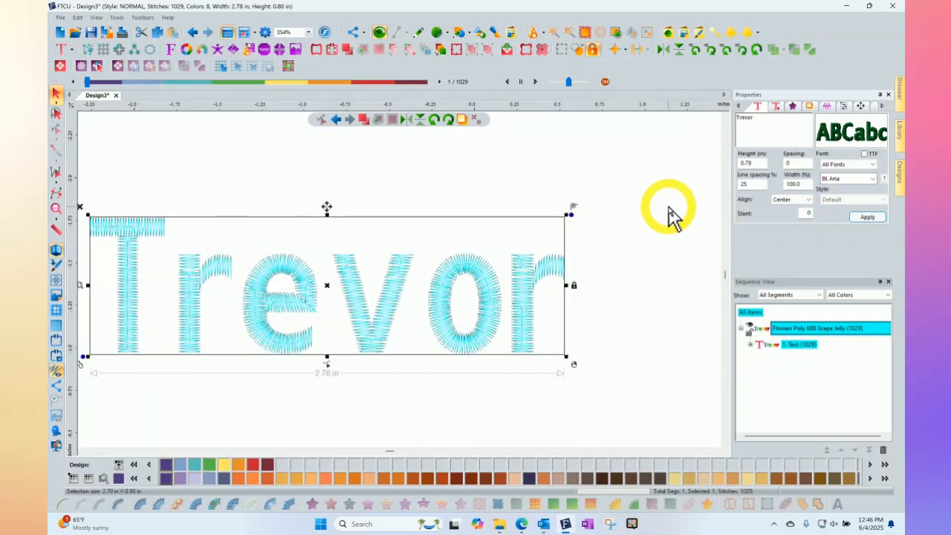
click(428, 198)
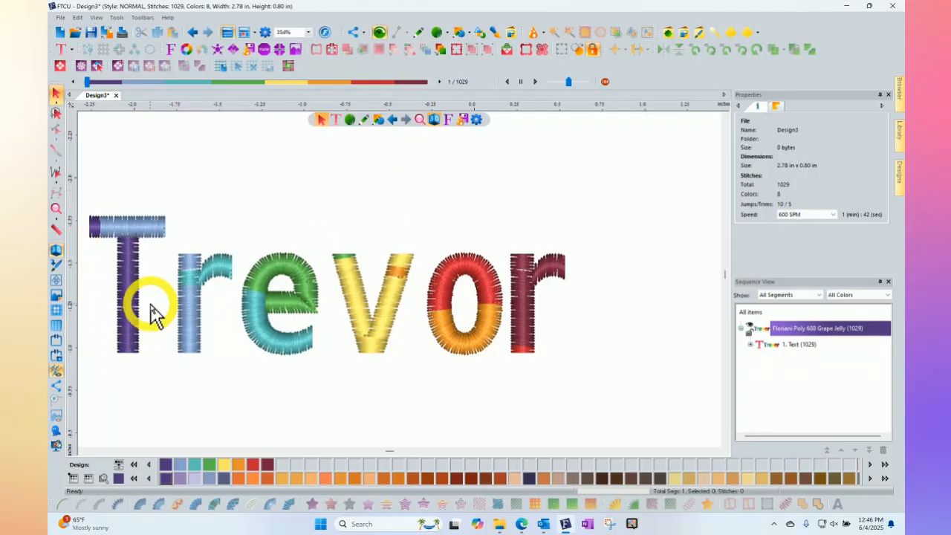
Move the lettering slightly up and to the right, and expand its entry in the sequence to review its thread colours
click(182, 297)
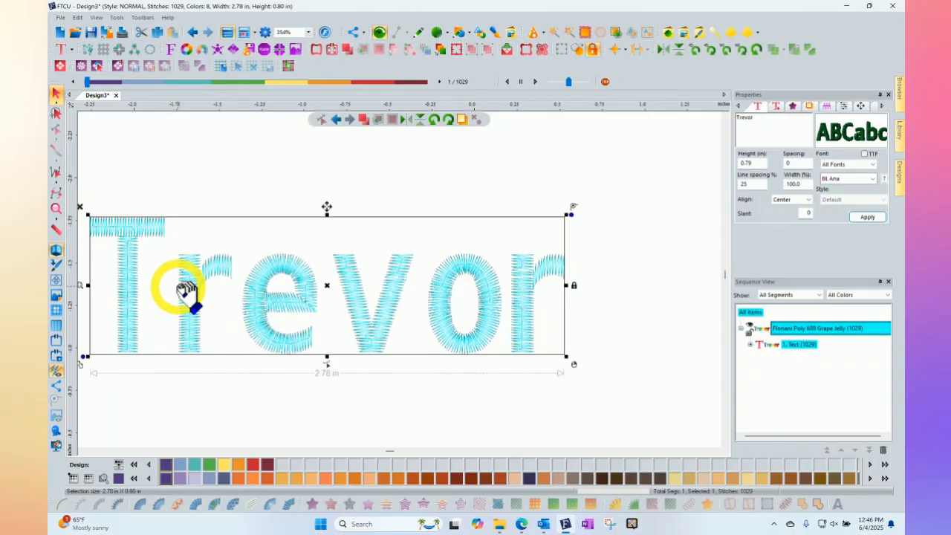
drag(348, 282, 365, 258)
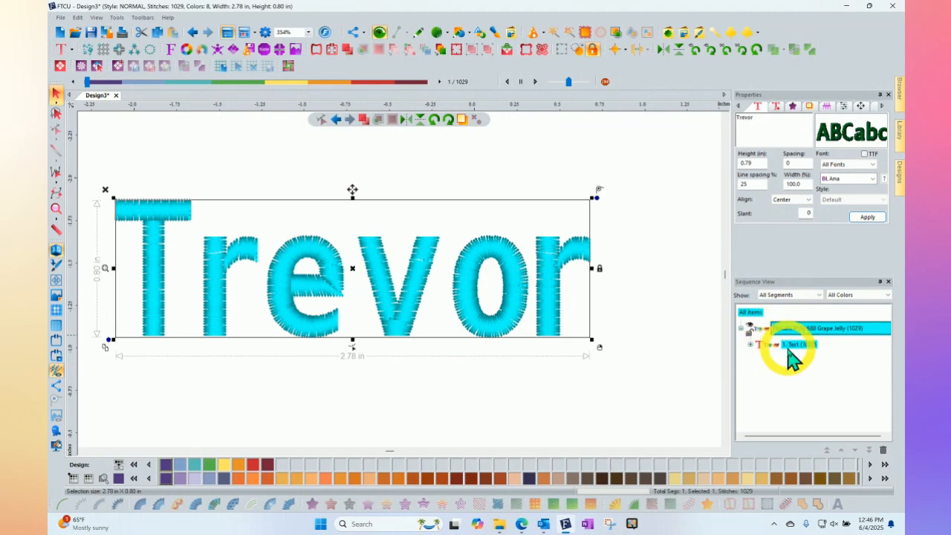
click(750, 349)
scroll(825, 353, down, 2)
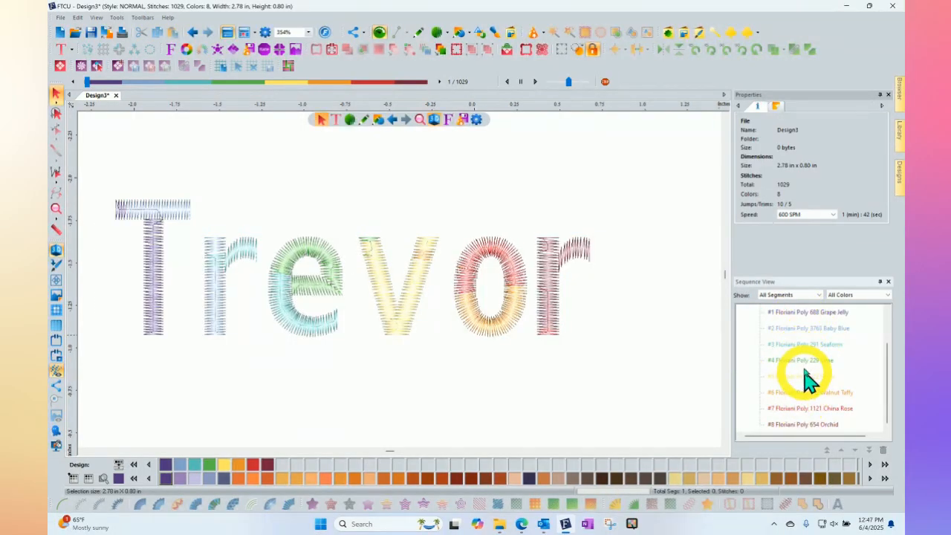
scroll(806, 327, up, 2)
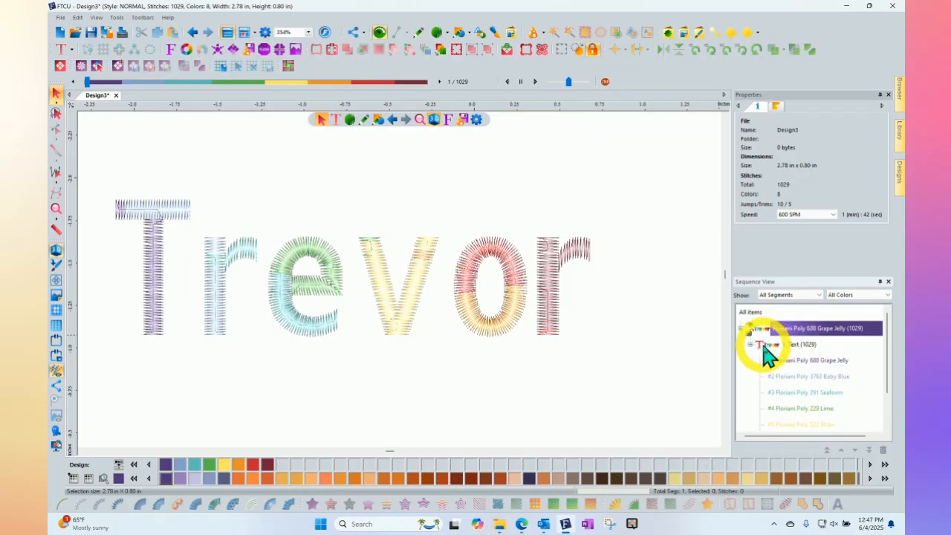
Change the wording of the text object to Floriani and regenerate the lettering
click(765, 345)
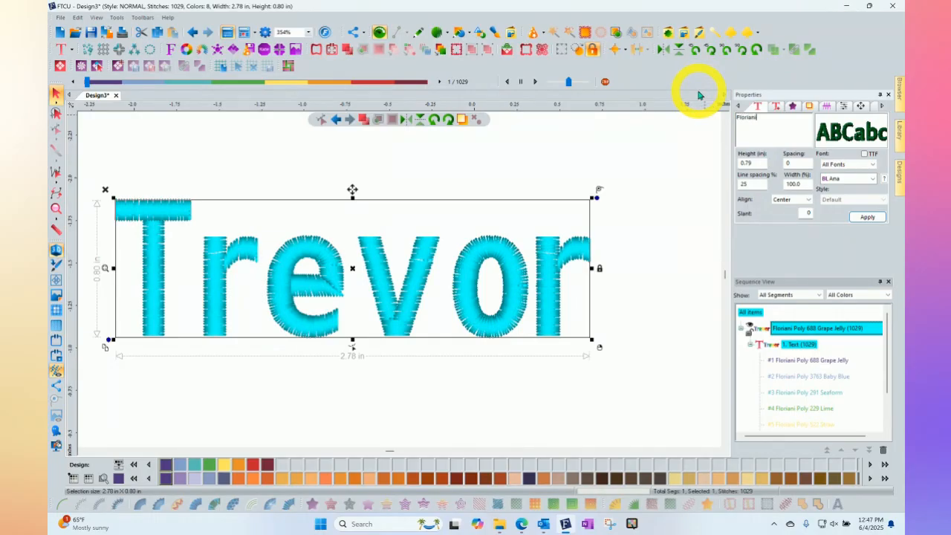
click(867, 217)
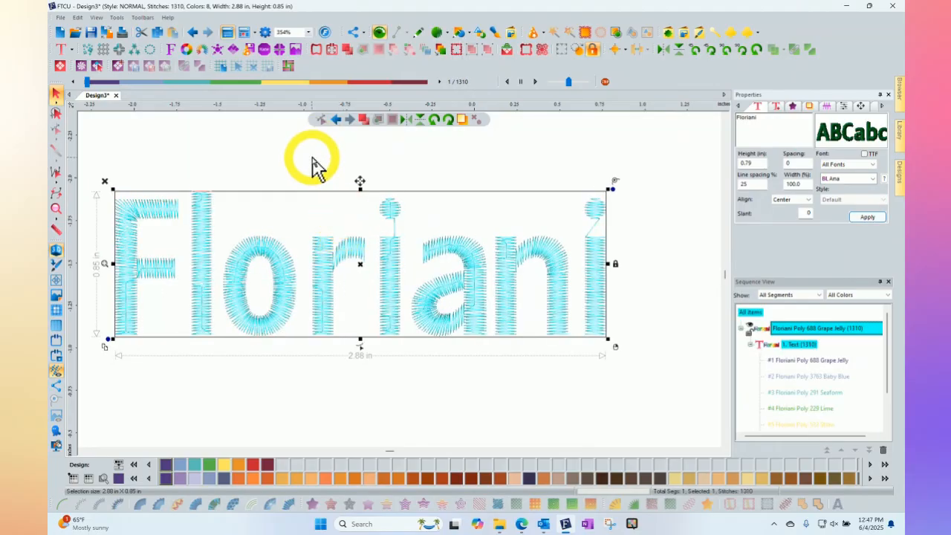
click(312, 167)
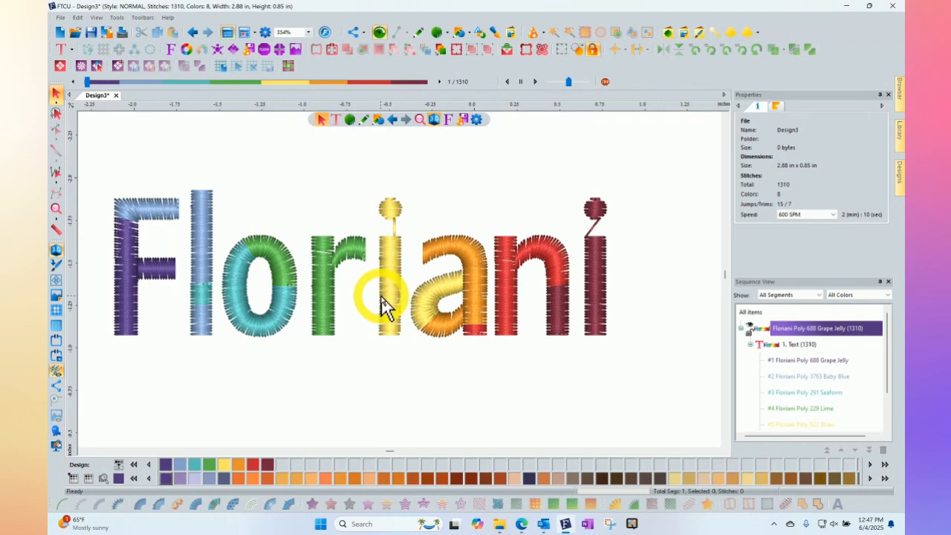
Apply the Sunset colour theme to the Floriani lettering with the Rainbow tool
click(401, 268)
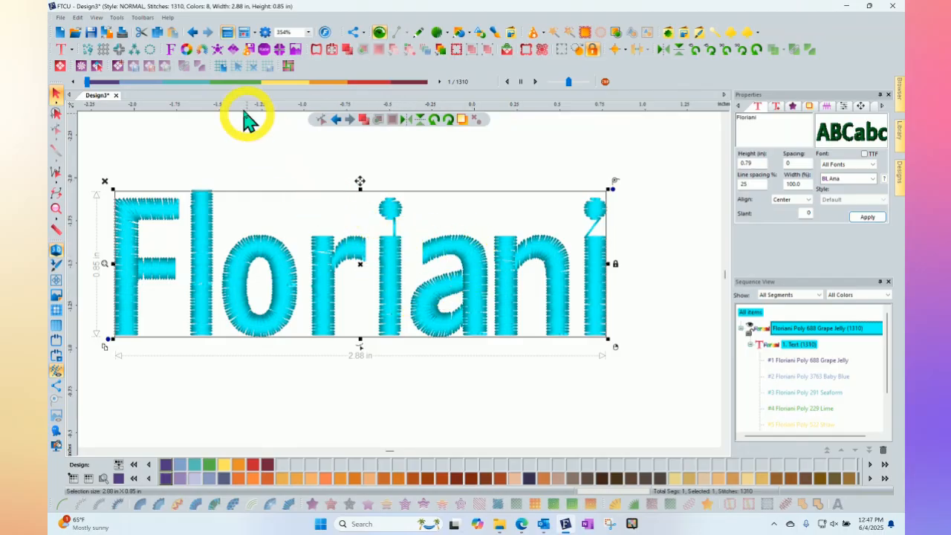
click(201, 50)
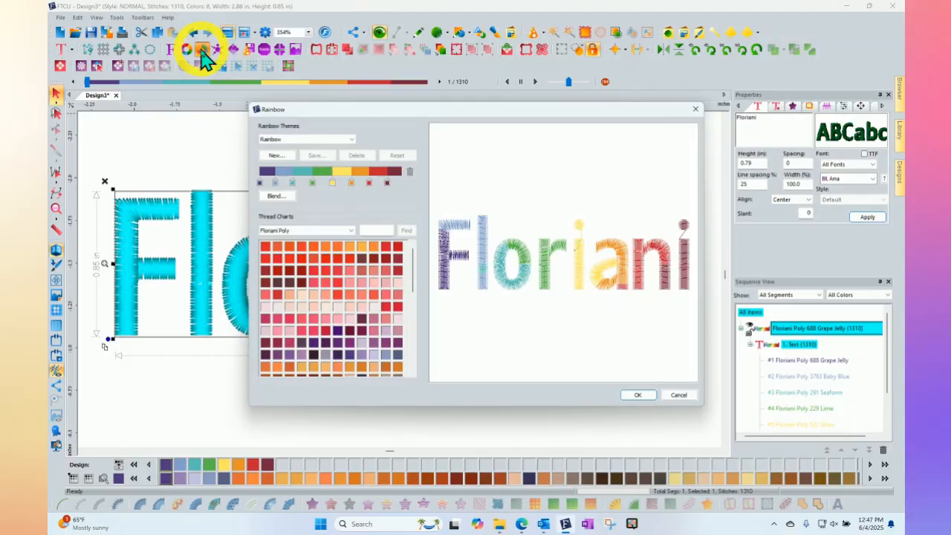
click(397, 113)
drag(398, 113, 409, 81)
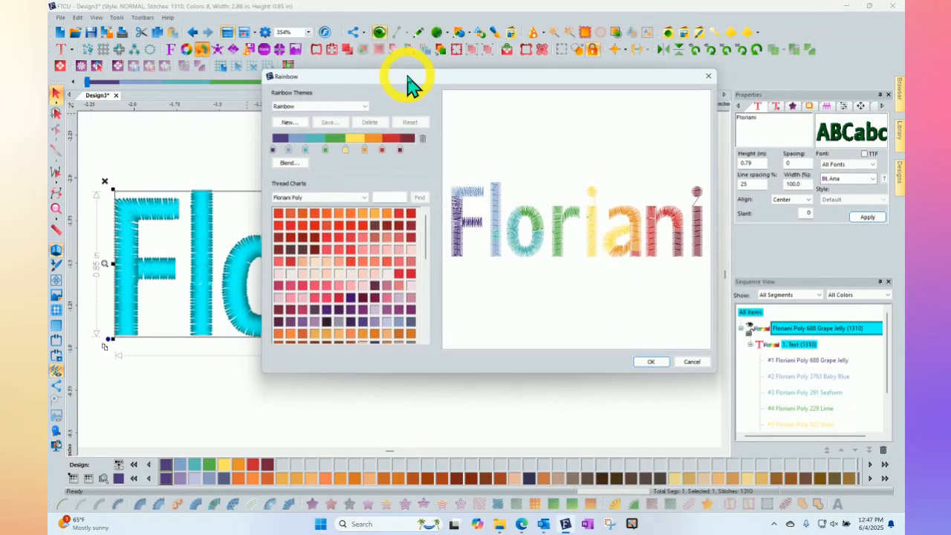
click(292, 106)
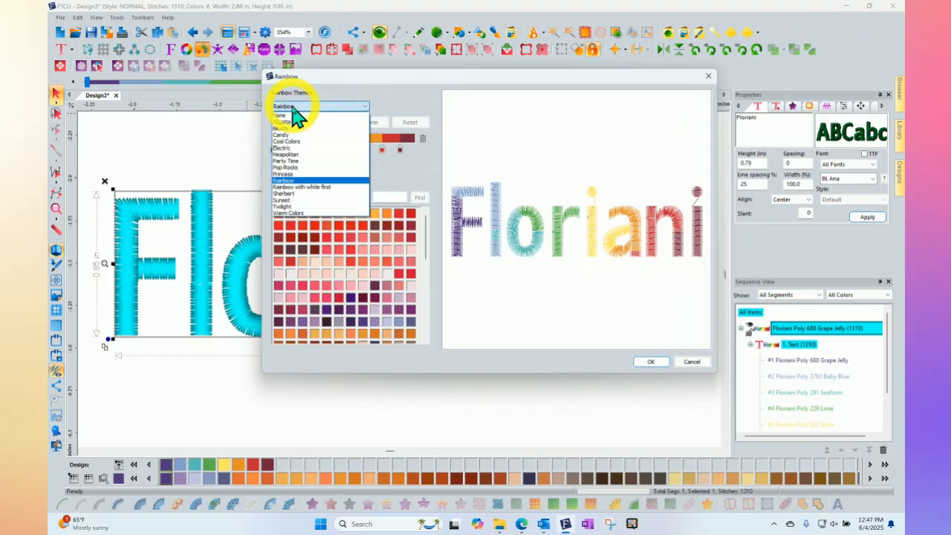
click(285, 200)
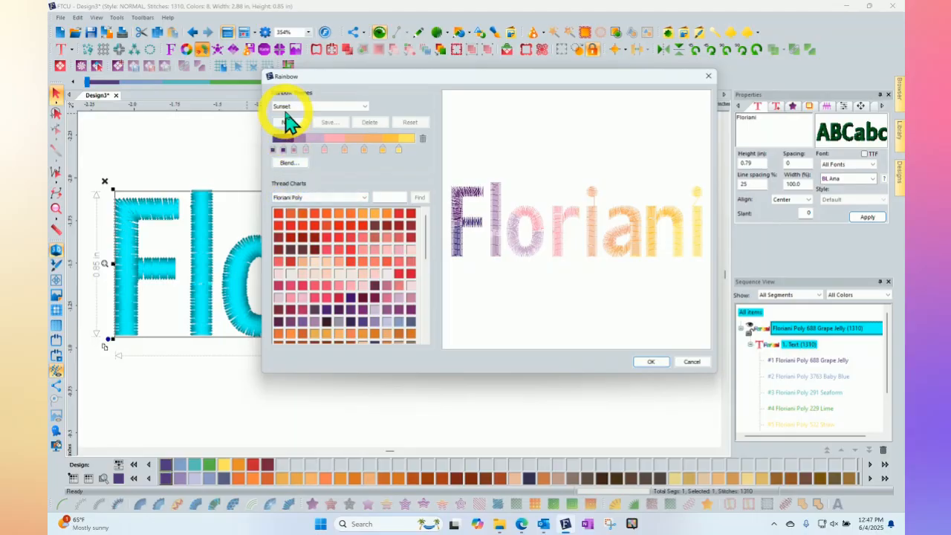
click(652, 362)
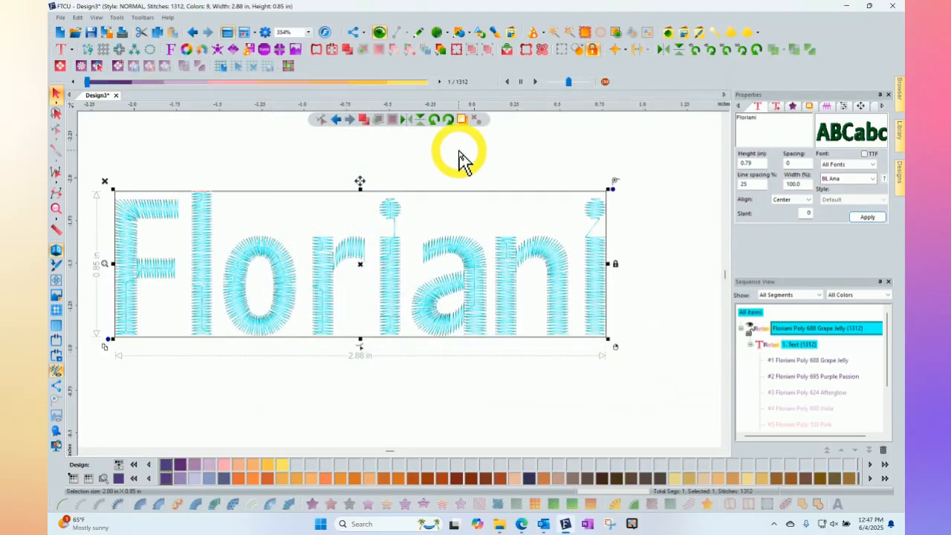
click(458, 160)
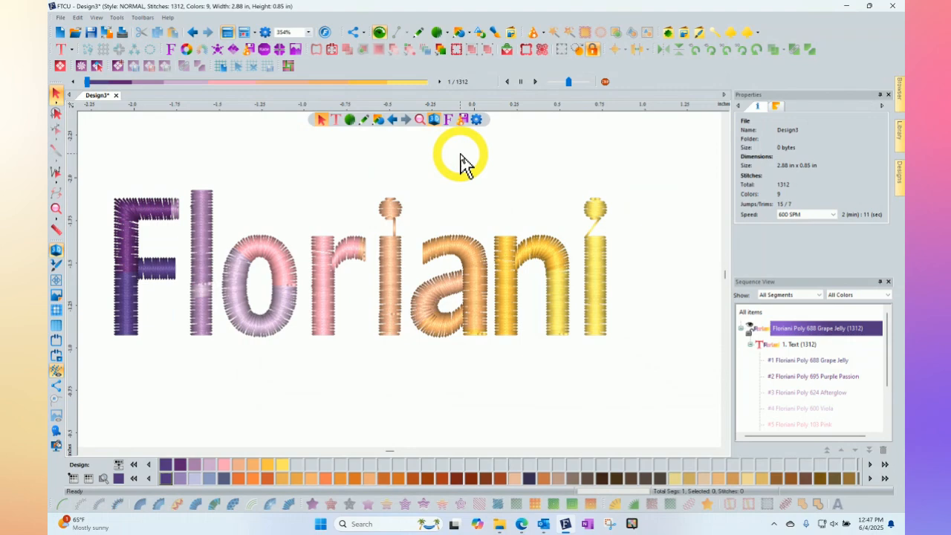
Remove the rainbow colouring from the Floriani lettering by setting its Rainbow theme to None
click(399, 279)
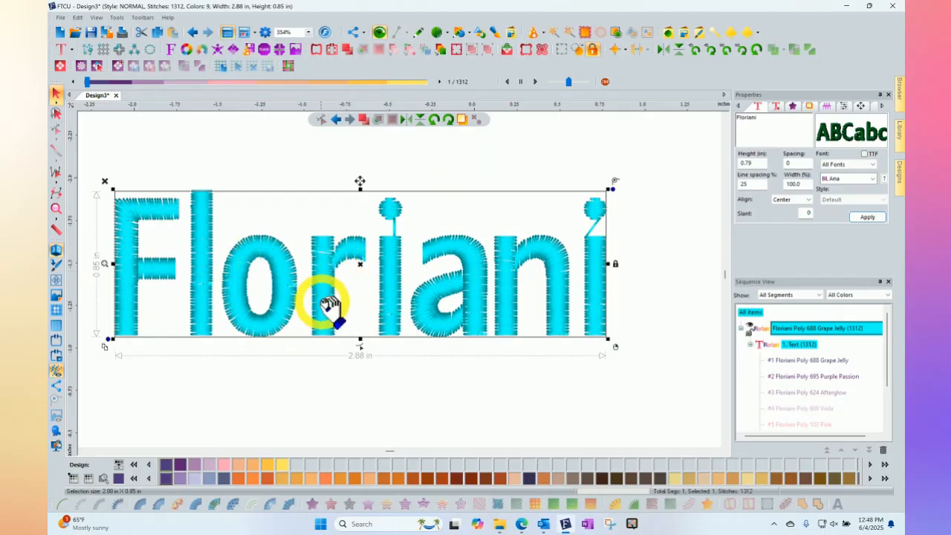
click(201, 51)
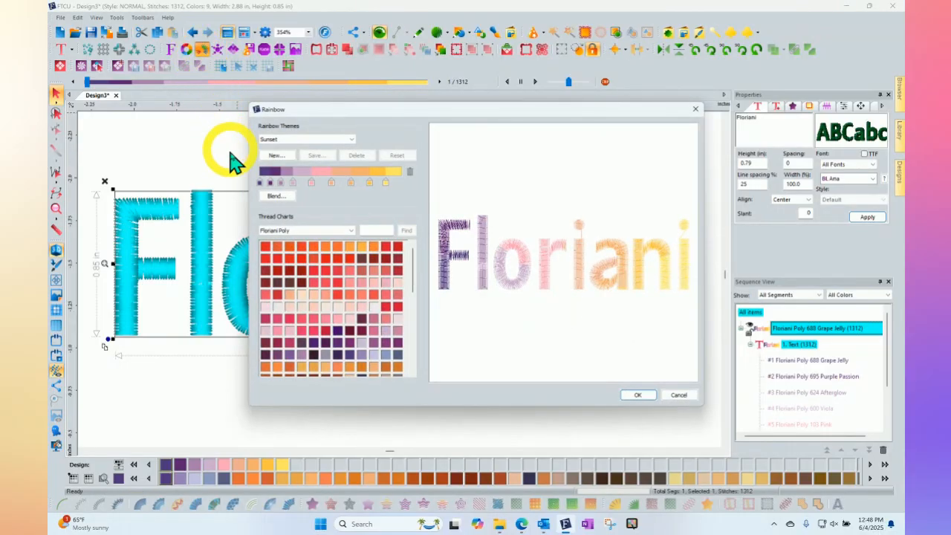
click(310, 141)
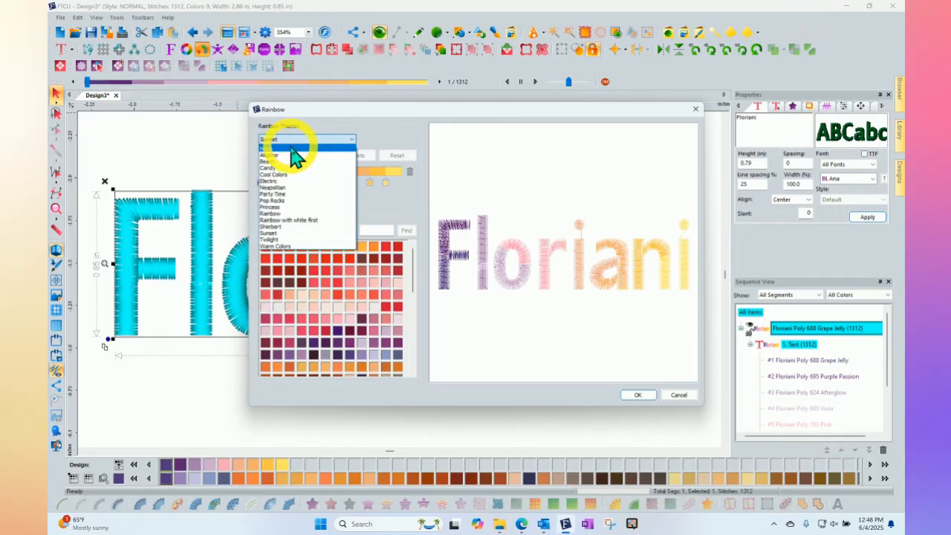
click(289, 147)
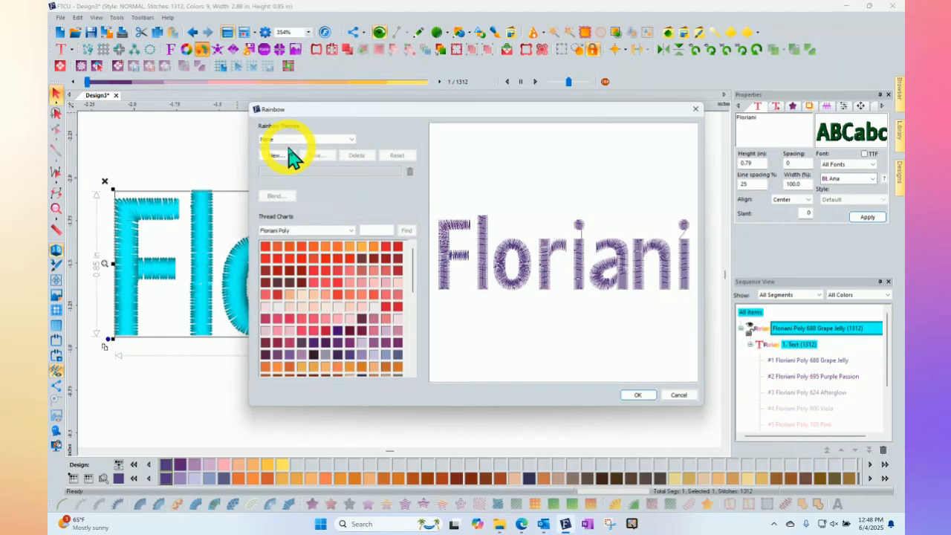
click(639, 394)
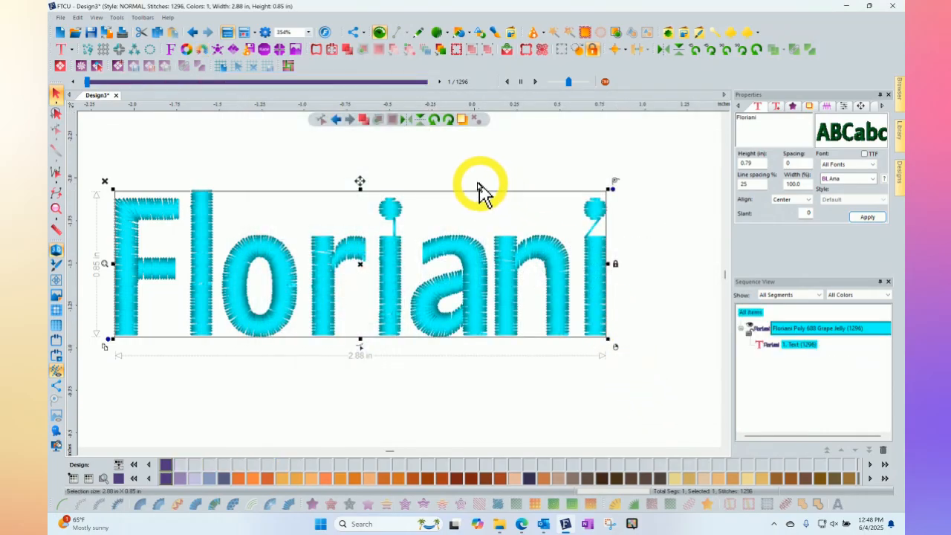
click(448, 157)
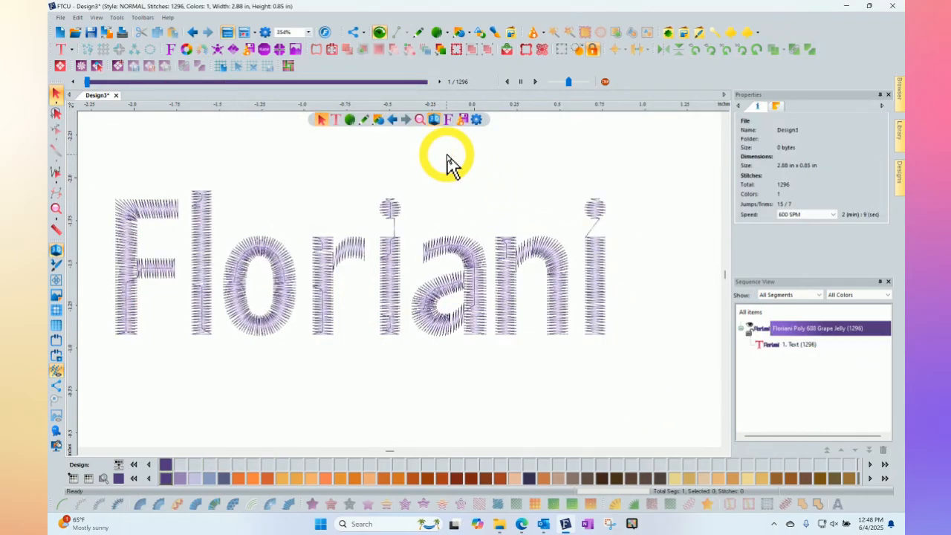
Apply the Twilight colour theme to the single-colour Floriani lettering with the Rainbow tool
click(529, 266)
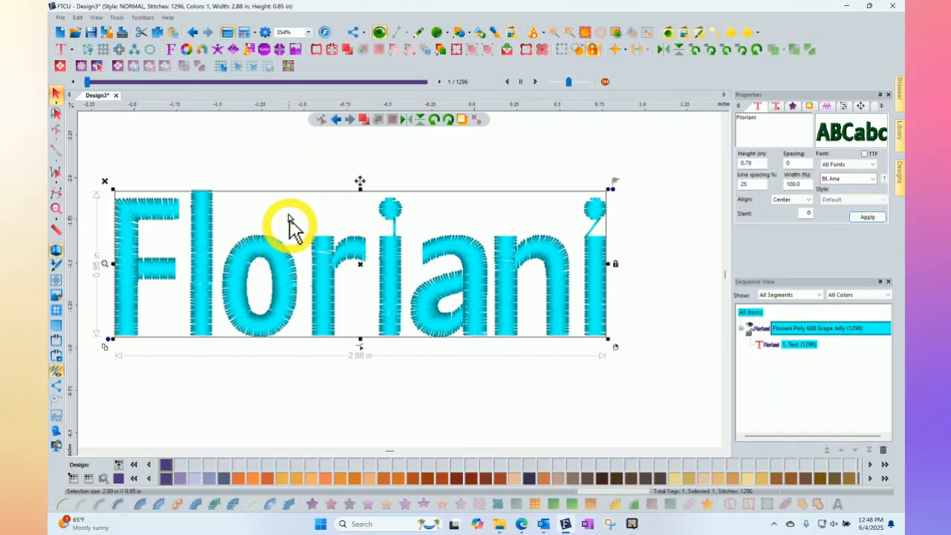
click(204, 51)
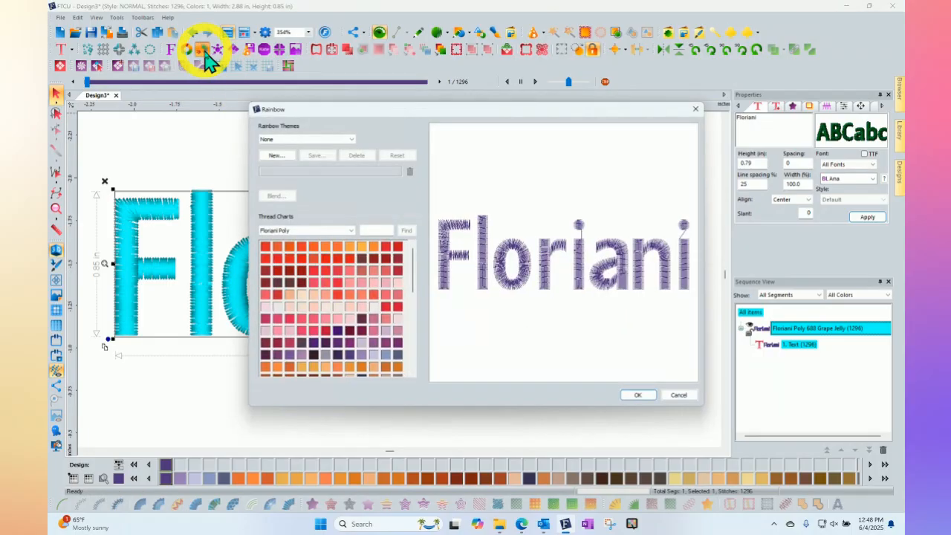
click(311, 139)
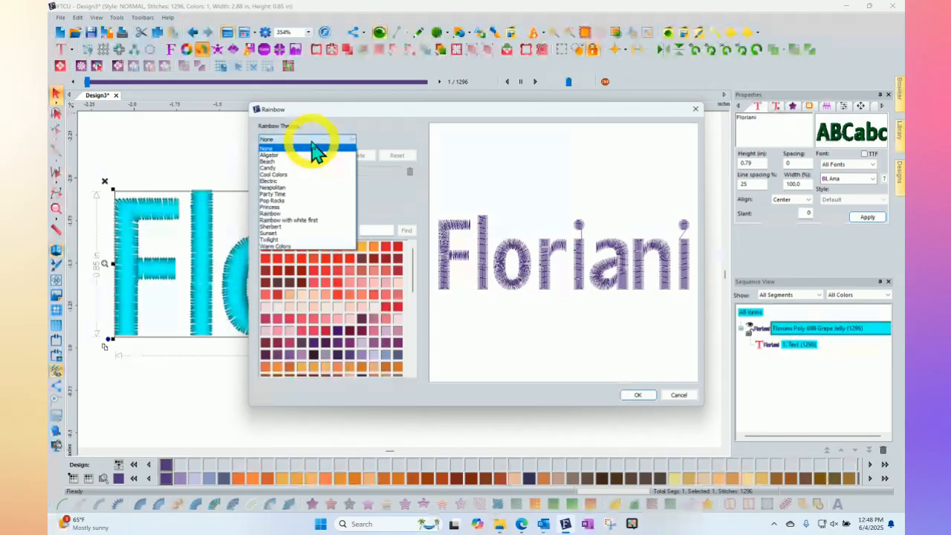
click(273, 240)
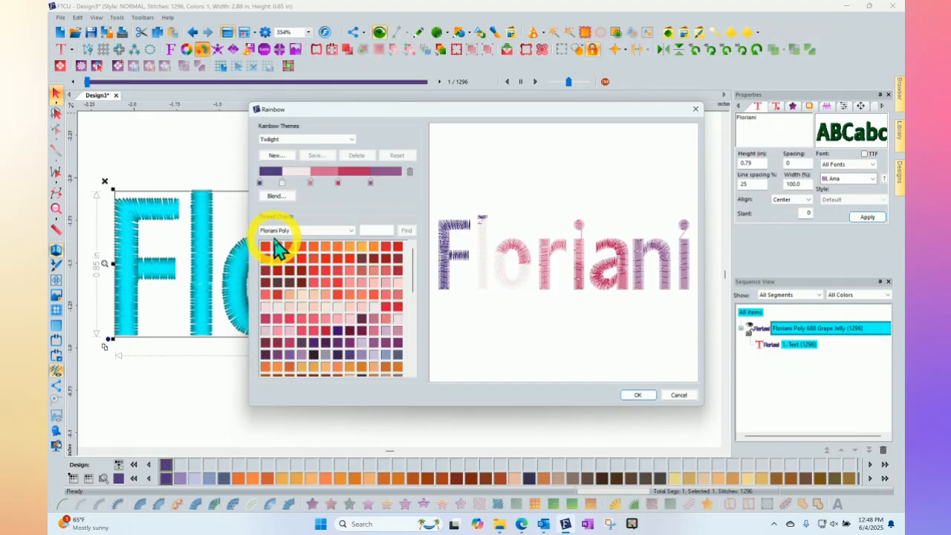
click(639, 395)
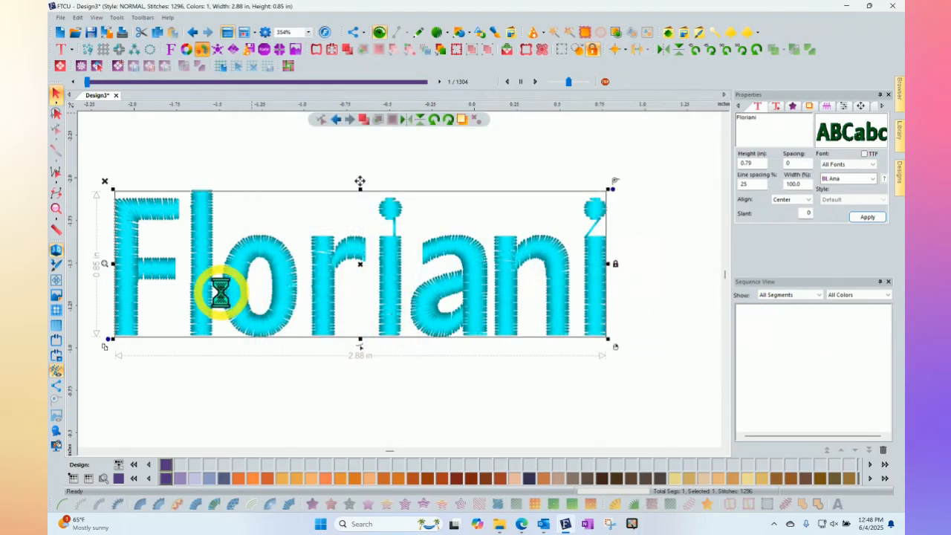
click(388, 170)
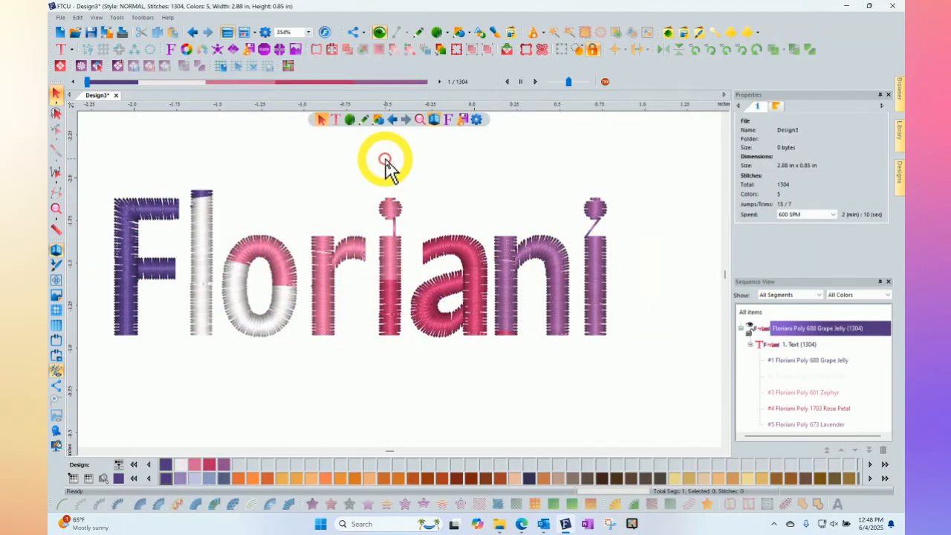
Reopen the Rainbow settings for the Floriani lettering and move the dialog up over the toolbars
click(334, 279)
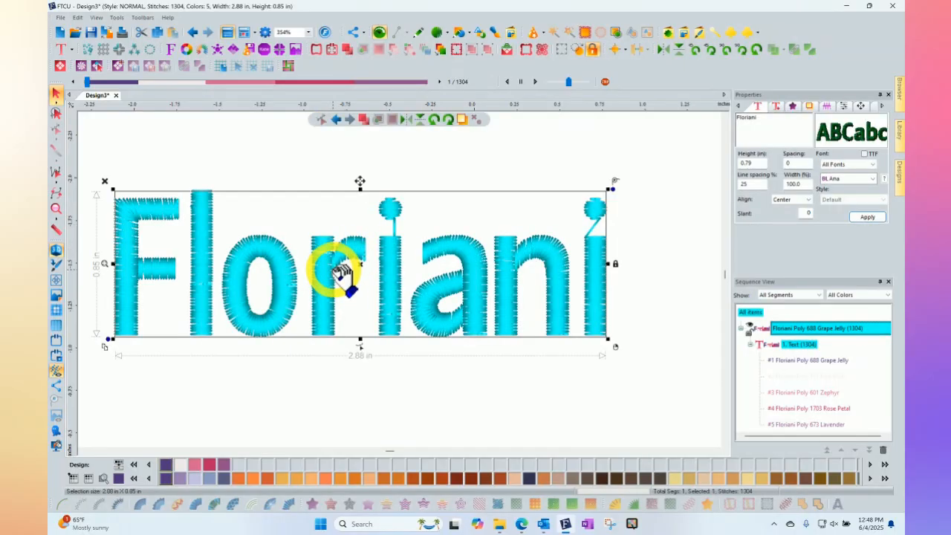
click(203, 51)
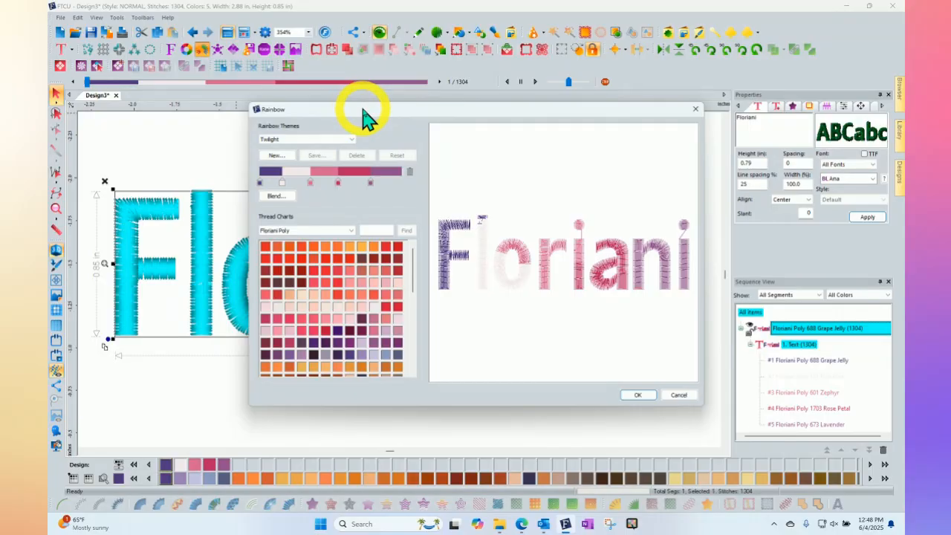
drag(364, 119, 402, 64)
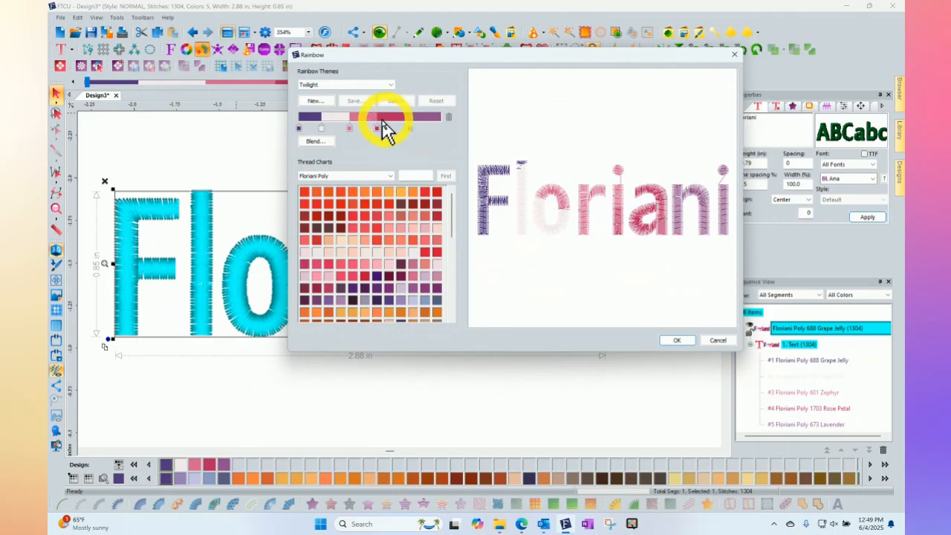
Shift the Twilight theme's white and pink colour stops further along the gradient and recolour the white stop orange
click(322, 141)
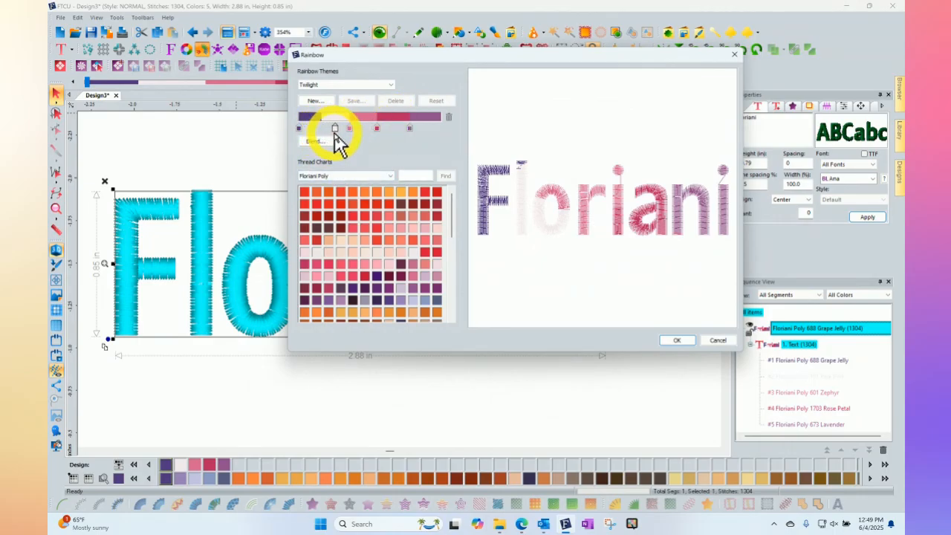
drag(376, 133, 399, 130)
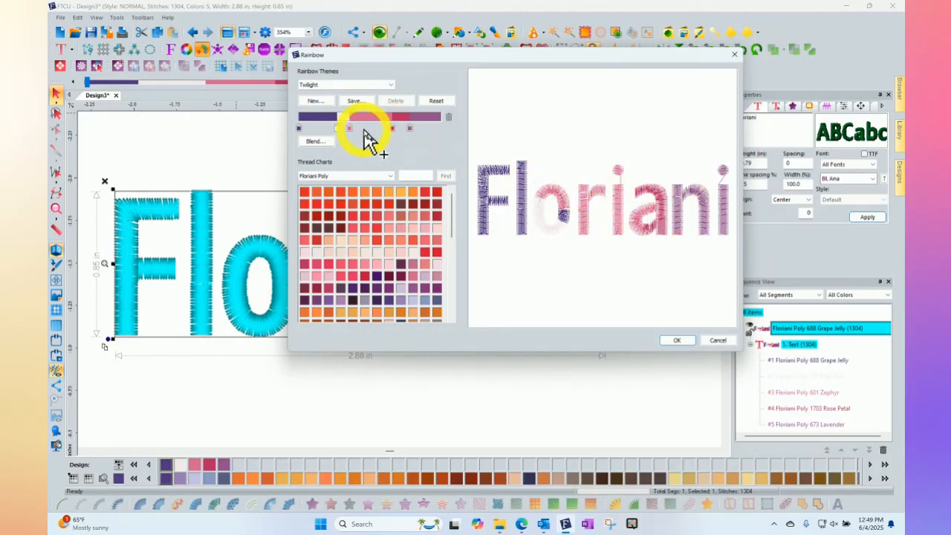
drag(350, 128, 376, 137)
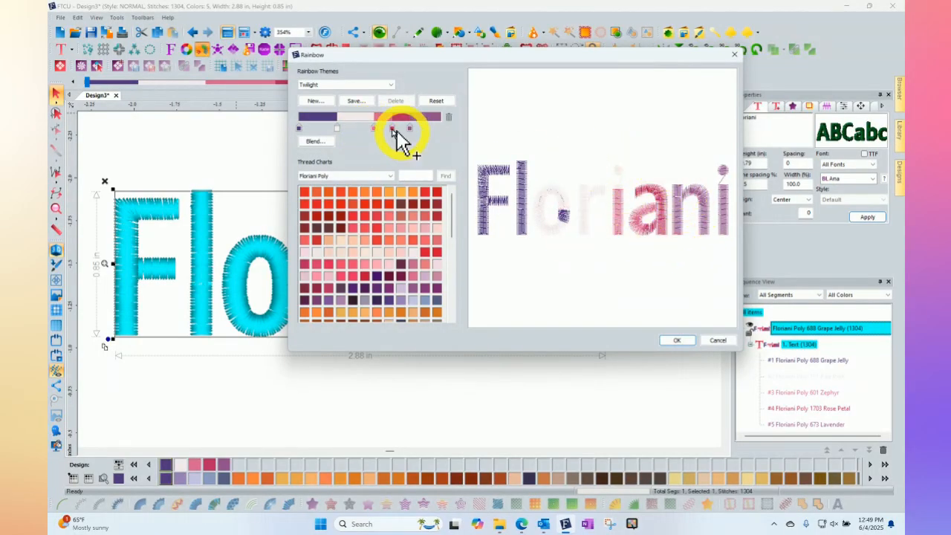
drag(338, 132, 350, 139)
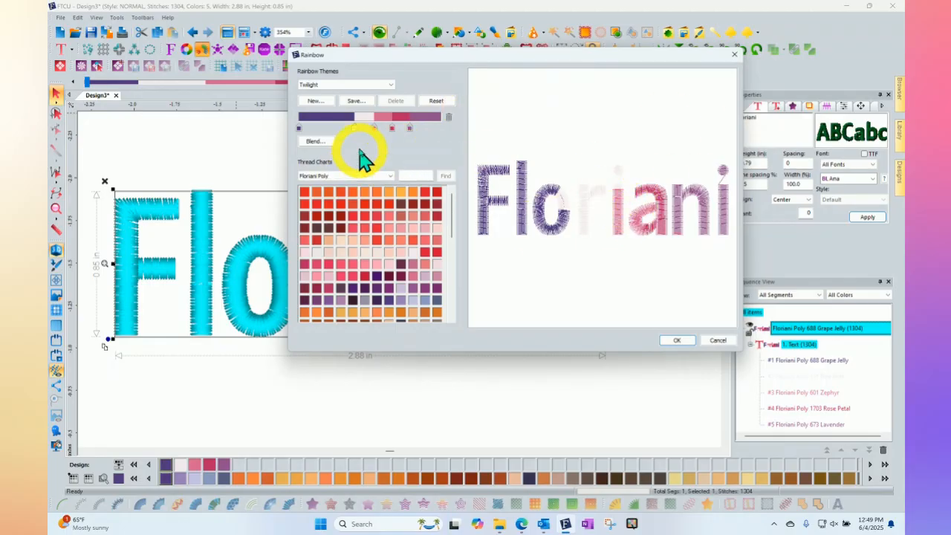
click(356, 128)
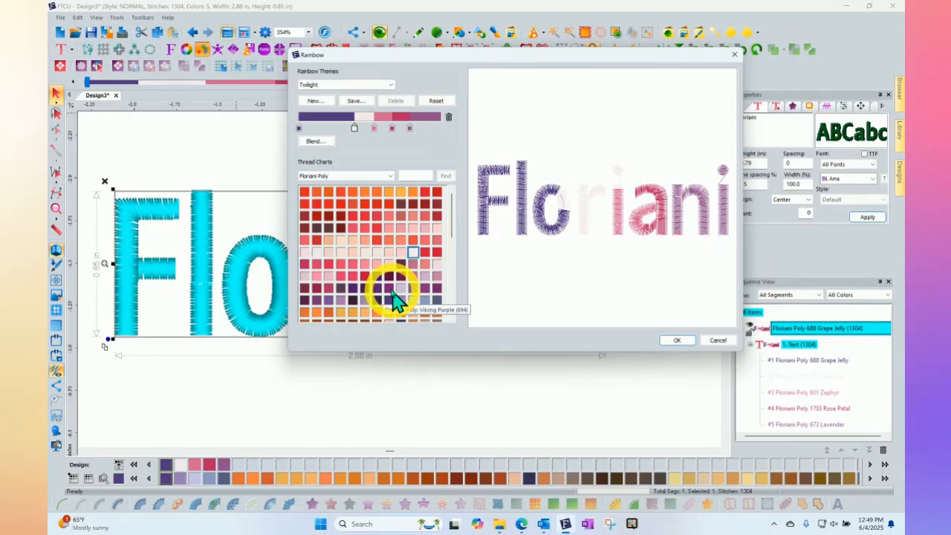
click(387, 189)
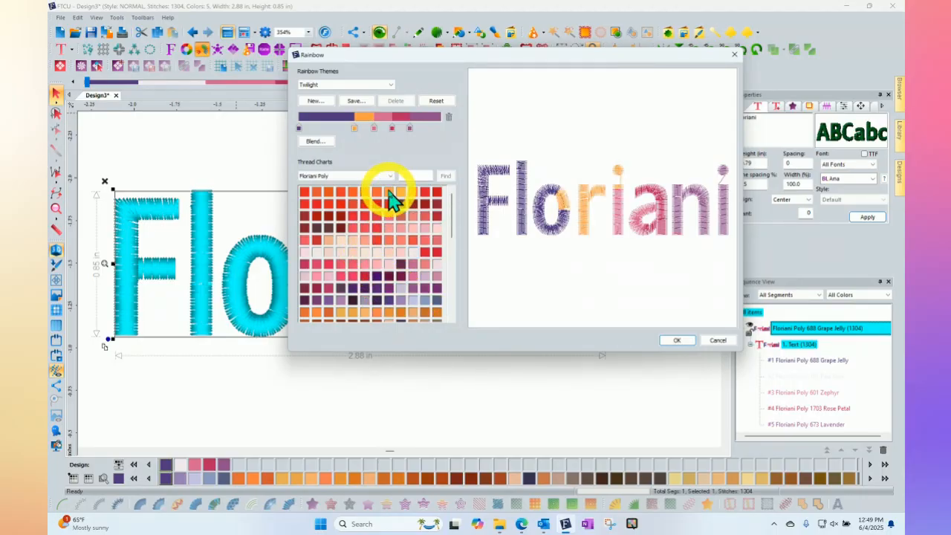
Switch the theme to Party Time and recolour its middle lavender stop to Floriani Poly Viking Purple (694)
click(354, 85)
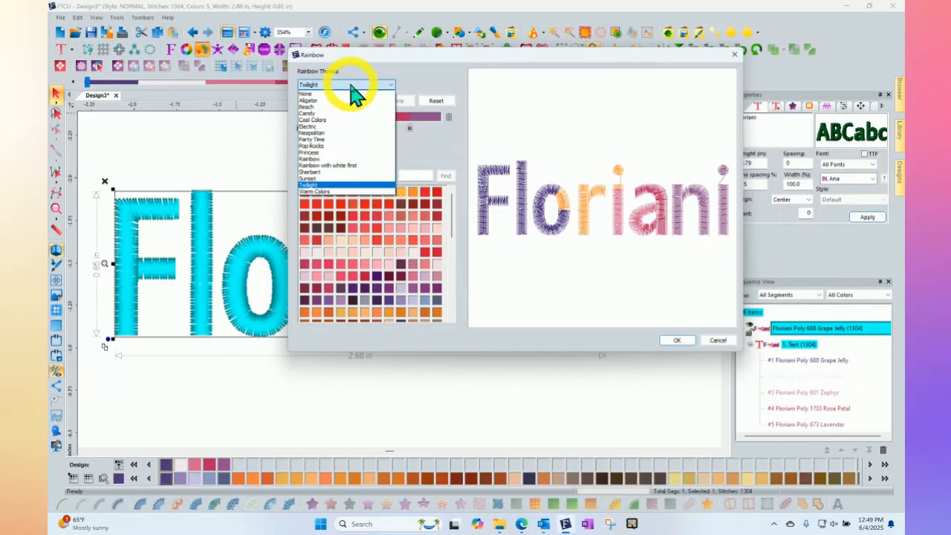
click(318, 139)
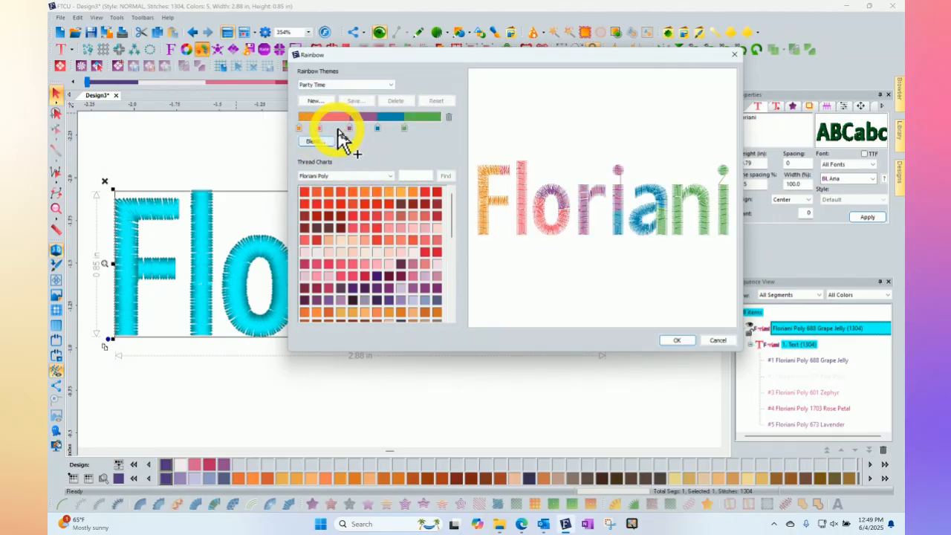
click(350, 129)
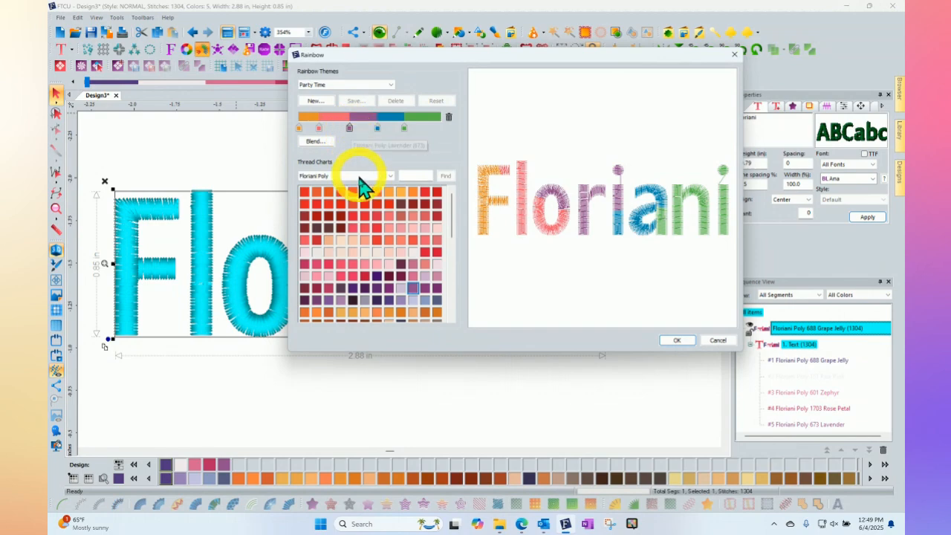
click(389, 289)
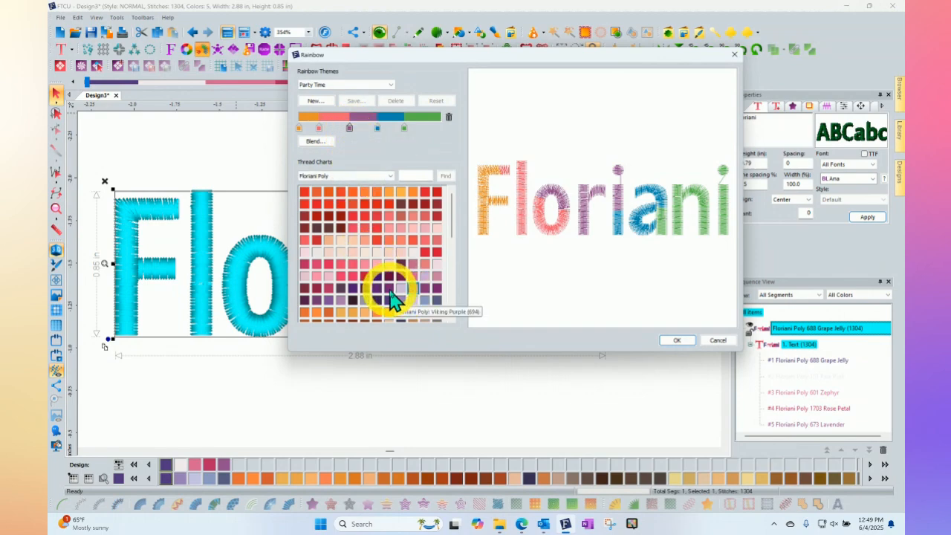
click(390, 292)
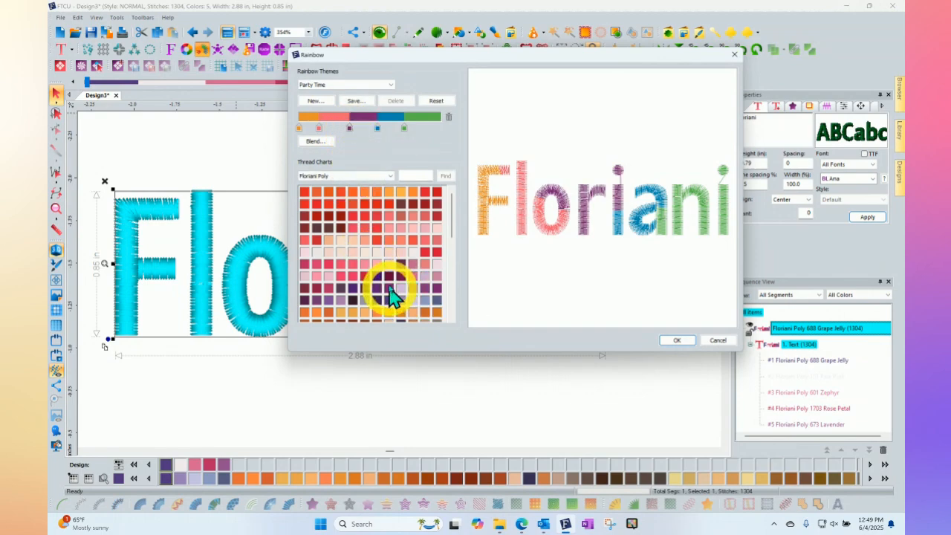
click(378, 129)
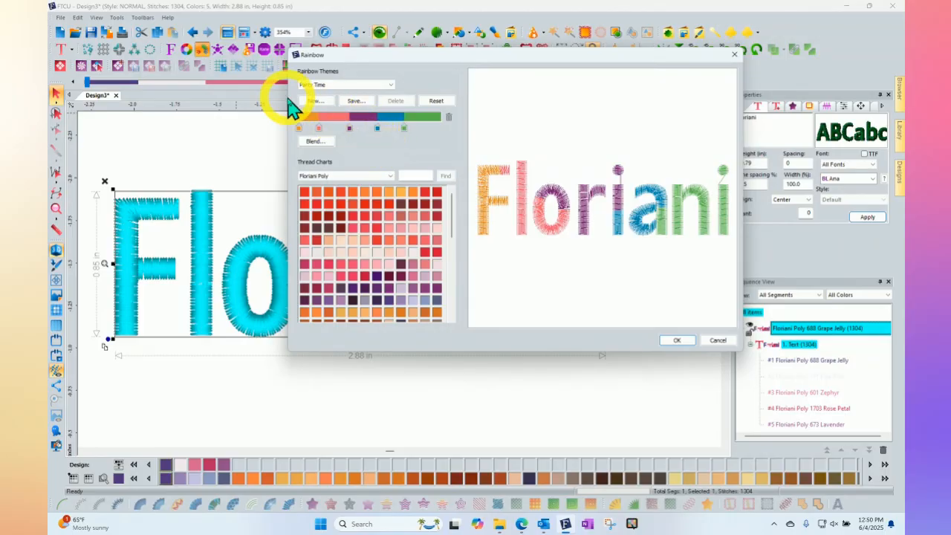
Create a new Rainbow theme named today
click(314, 102)
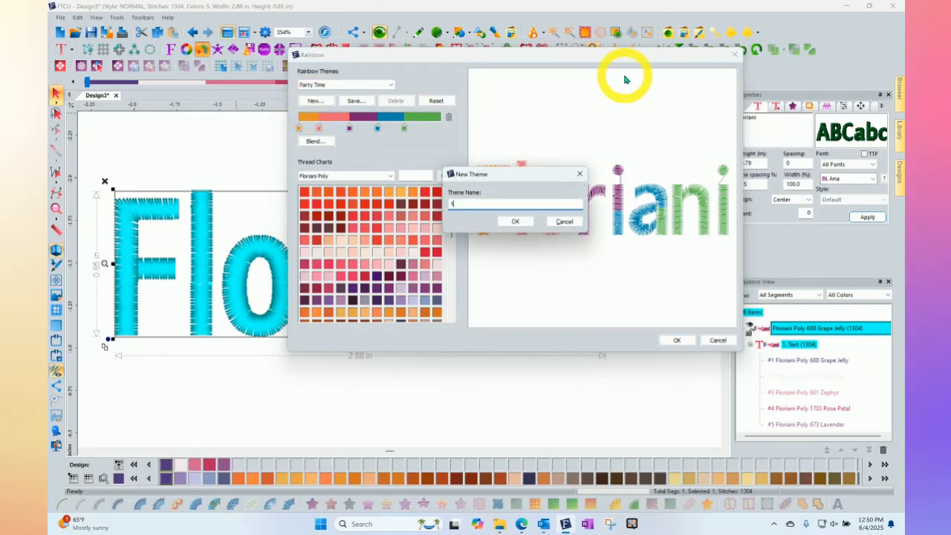
text(today)
click(516, 220)
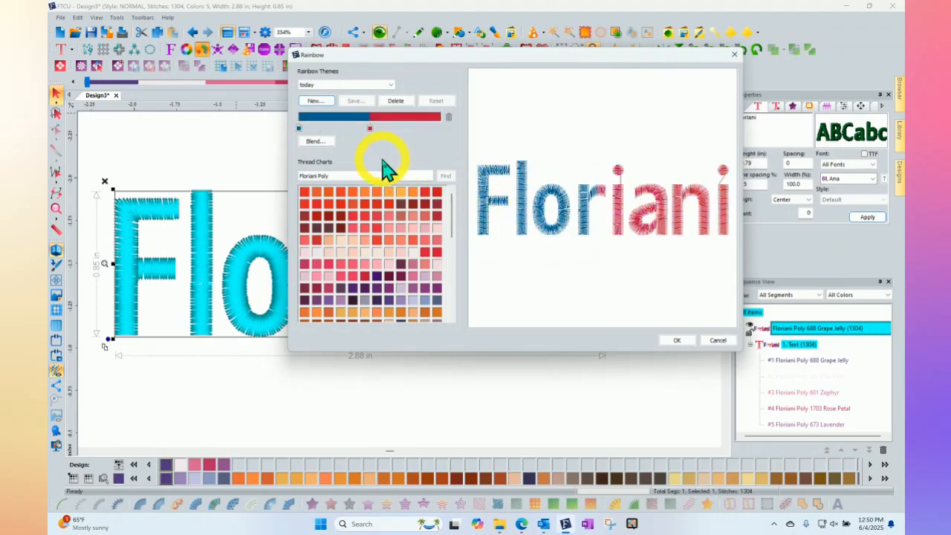
Move the new theme's Deep Pink stop to about three quarters of the gradient and recolour it light blue
drag(371, 129, 406, 130)
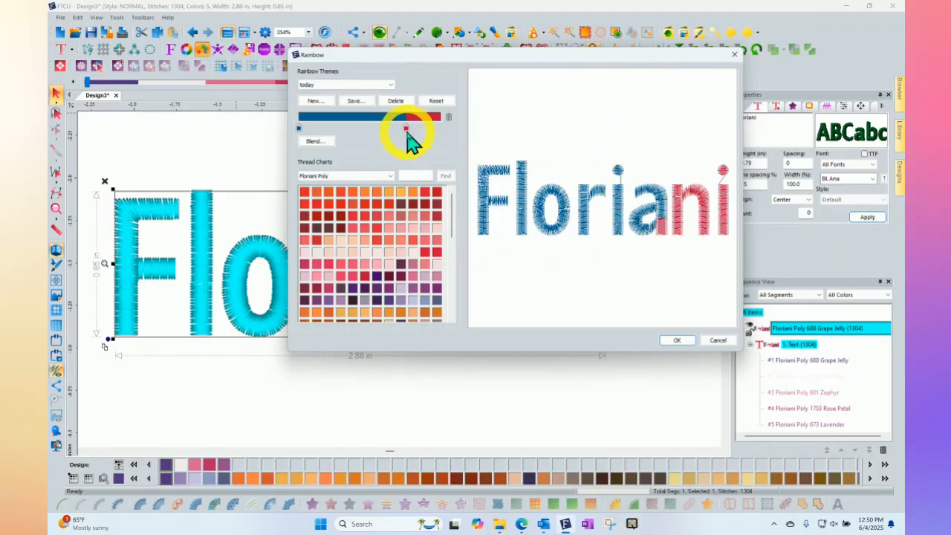
click(406, 132)
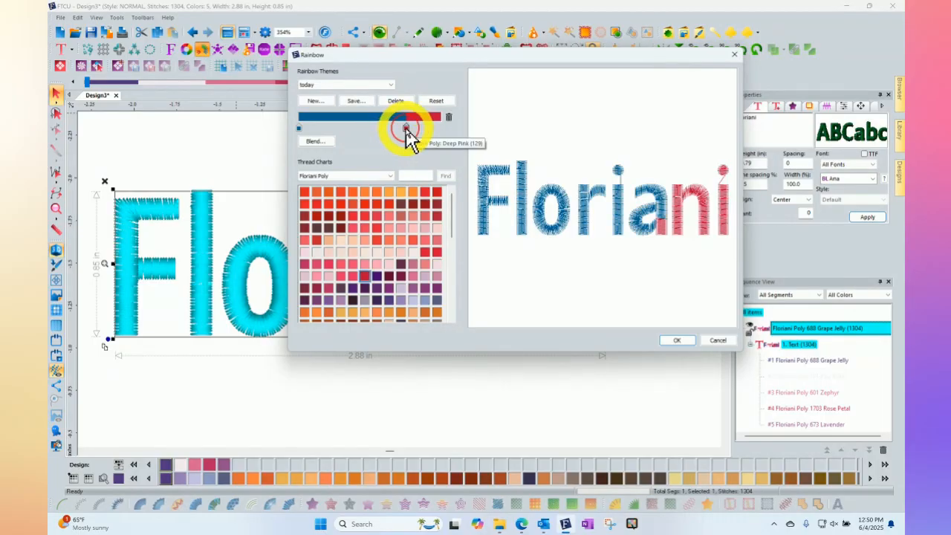
drag(450, 207, 458, 301)
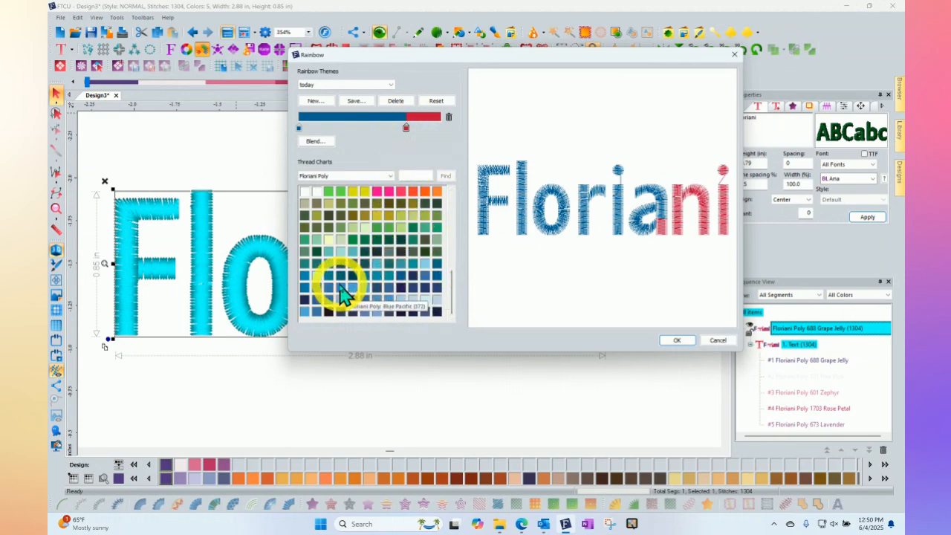
click(318, 276)
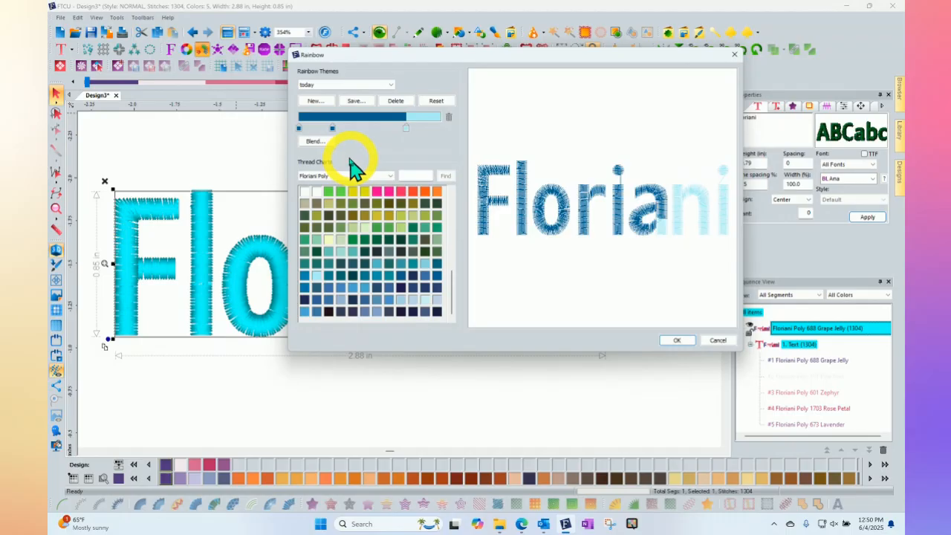
Recolour the today theme's middle dark blue stop teal blue and shift it slightly further along, to about 30% of the gradient
click(331, 129)
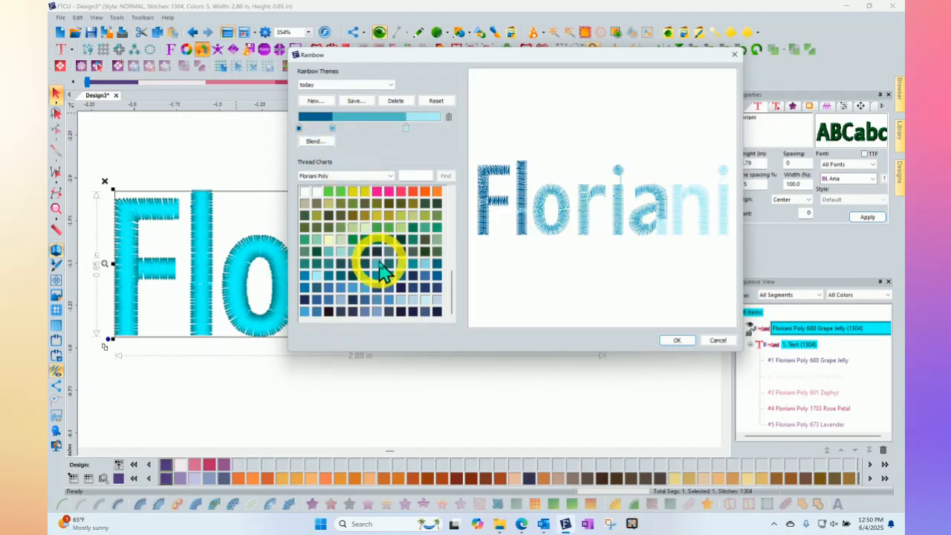
click(332, 124)
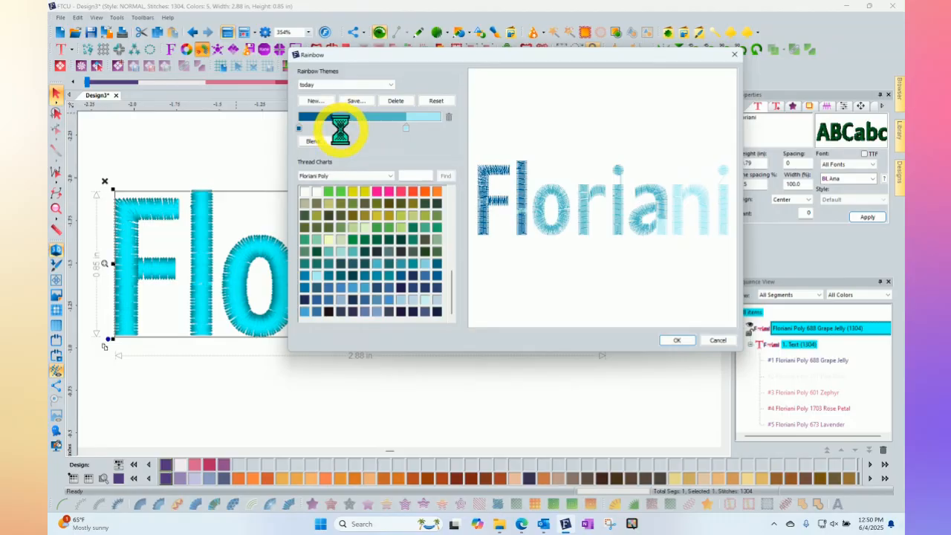
Blend the teal blue stop on both sides with 2 stops at a 20% offset
click(314, 140)
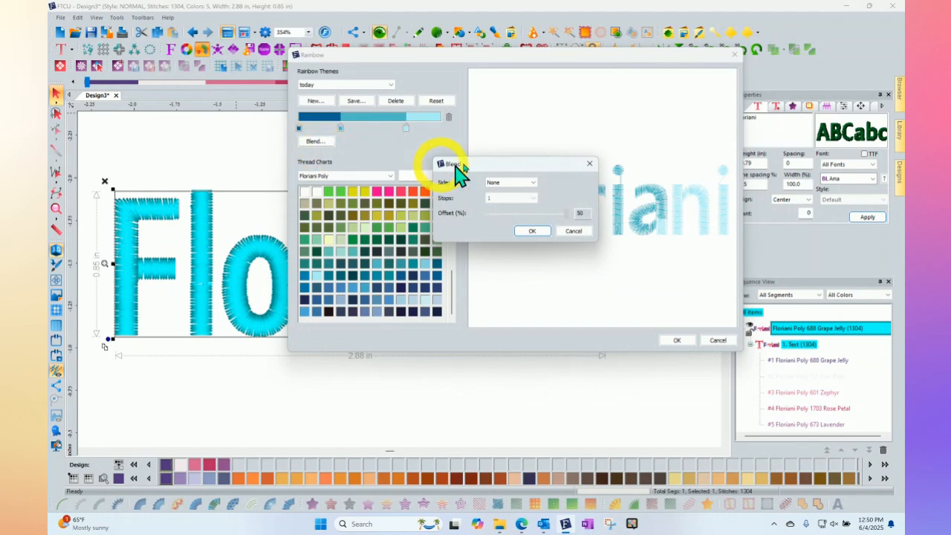
drag(493, 161, 554, 102)
click(594, 119)
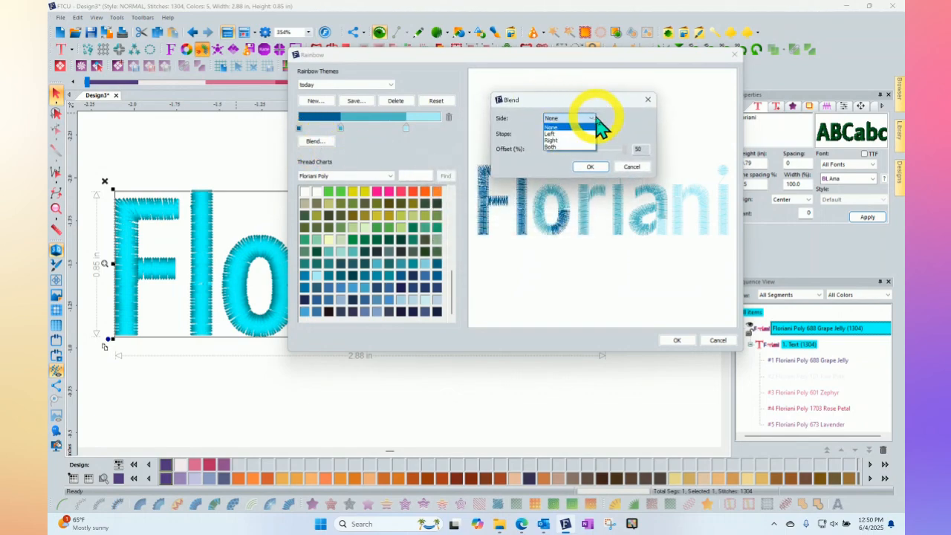
click(558, 145)
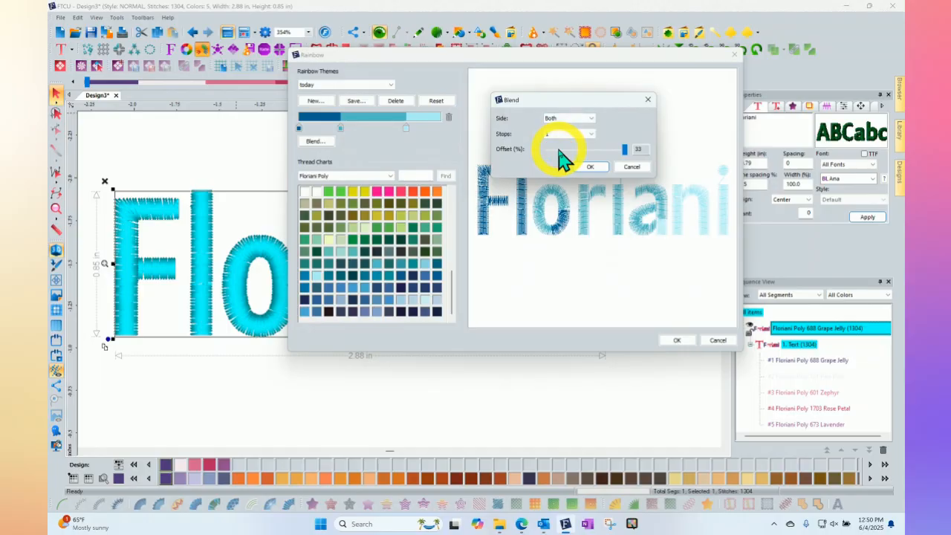
click(562, 135)
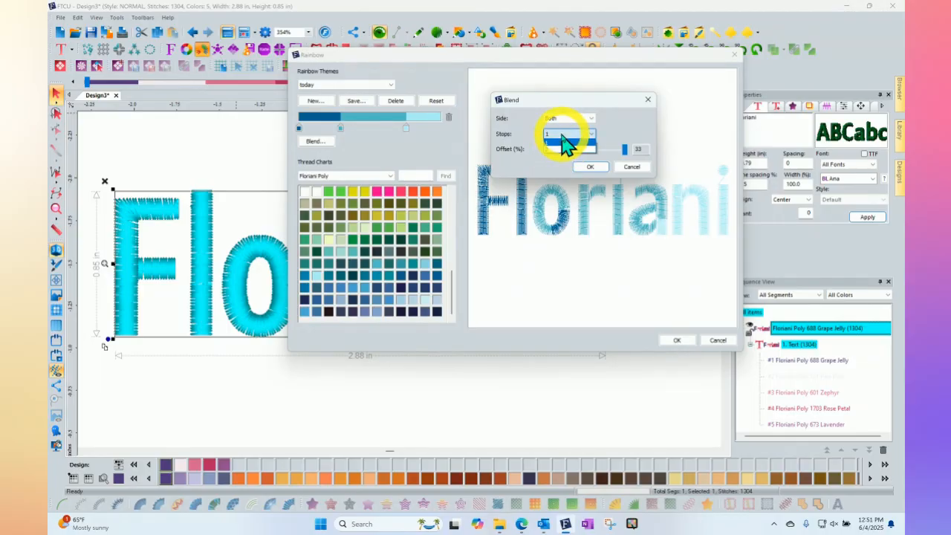
click(554, 149)
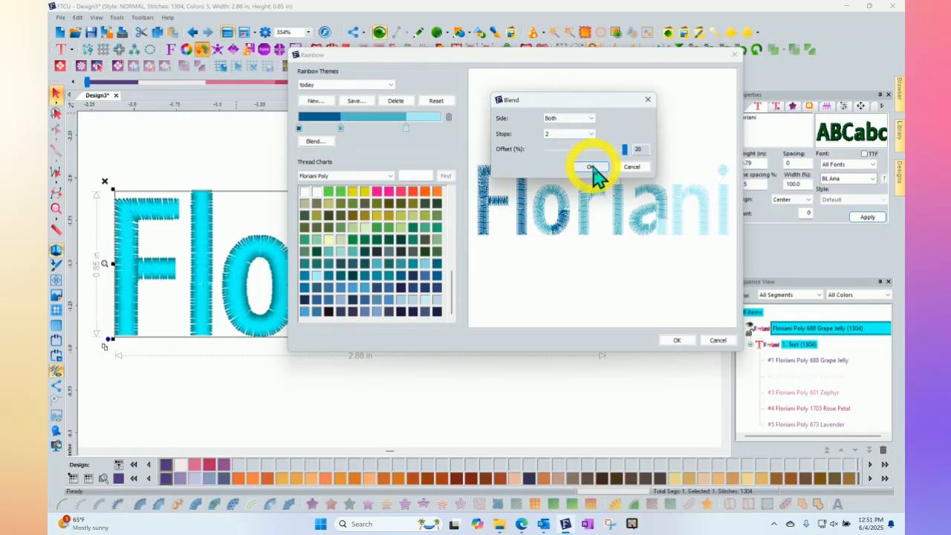
click(591, 167)
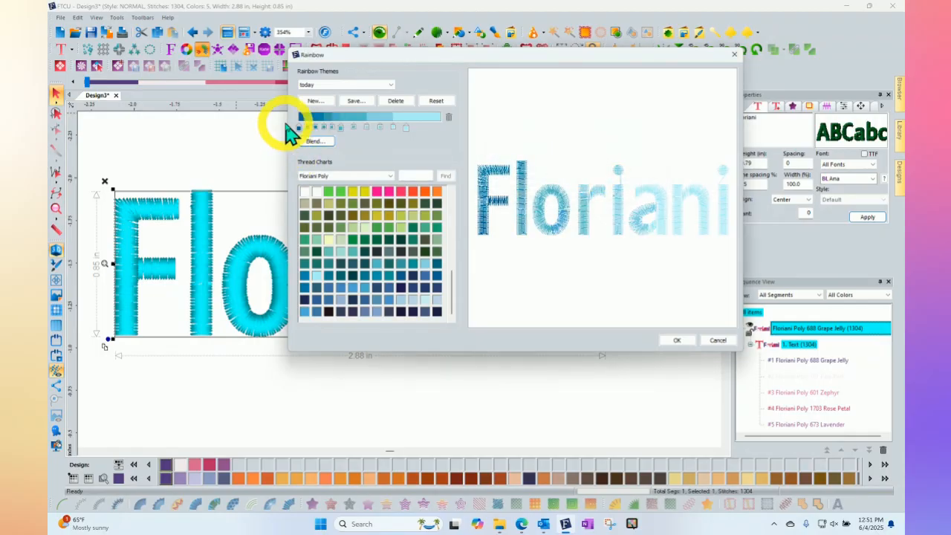
Recolour the central teal blue stop of the blended gradient a darker blue from the Floriani Poly chart
mouse_move(299, 127)
mouse_down()
mouse_move(336, 145)
mouse_move(365, 128)
mouse_move(396, 128)
mouse_move(410, 141)
mouse_move(282, 123)
mouse_move(312, 136)
mouse_move(339, 127)
mouse_move(411, 139)
mouse_up()
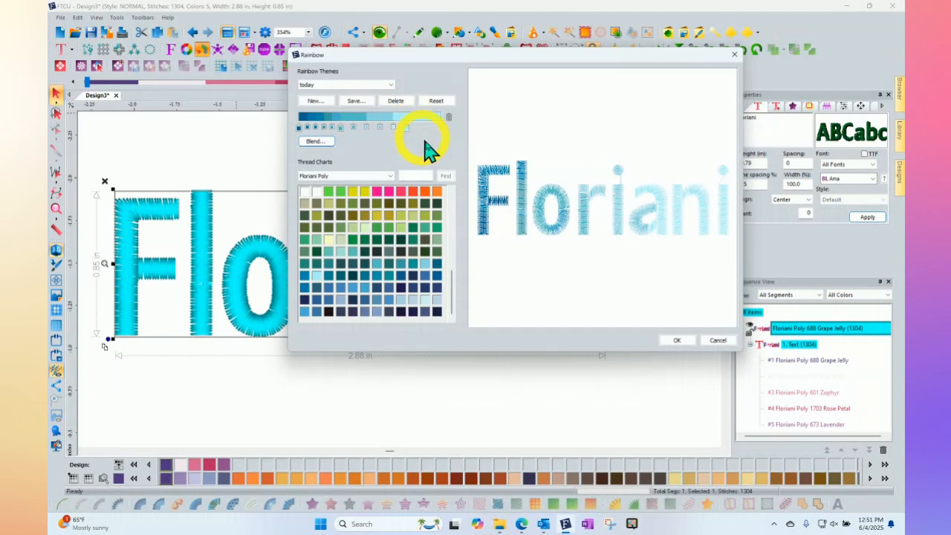
click(340, 128)
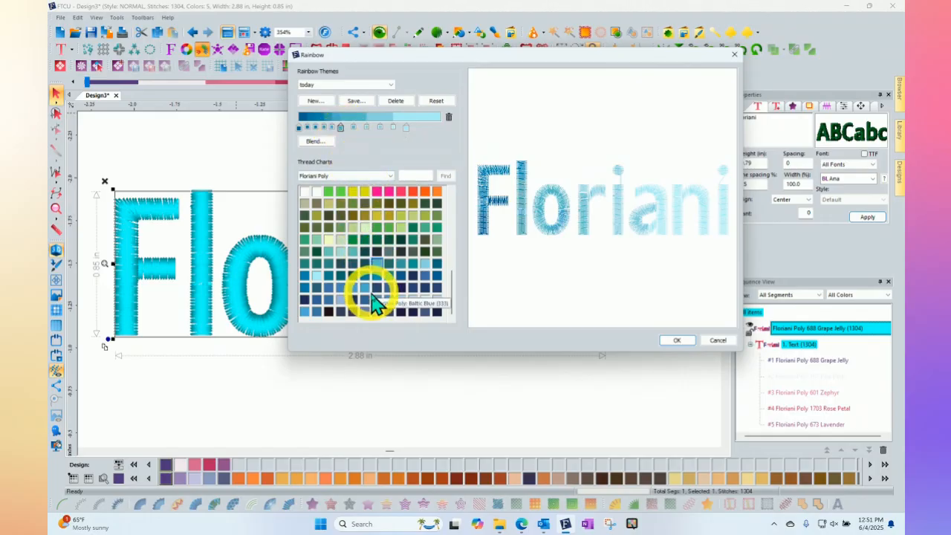
click(334, 298)
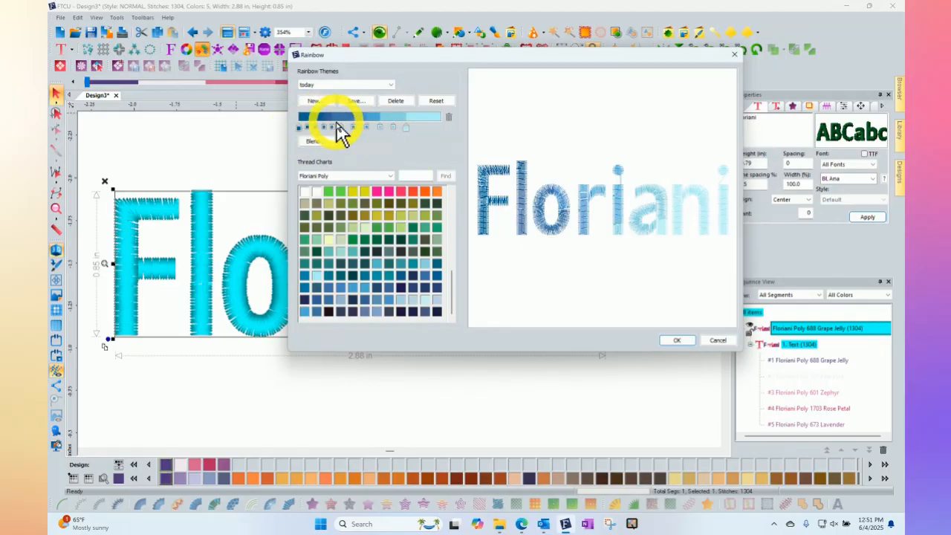
mouse_move(340, 128)
mouse_down()
mouse_move(305, 124)
mouse_move(341, 127)
mouse_up()
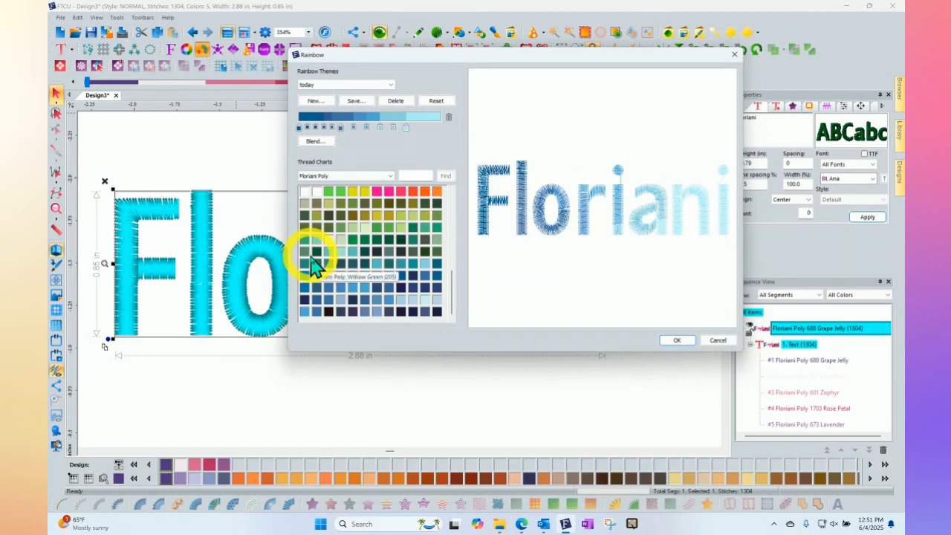
Add a colour stop at nearly 90% of the gradient and colour it bright orange
mouse_move(332, 238)
mouse_down()
mouse_move(418, 134)
mouse_move(429, 134)
mouse_move(424, 123)
mouse_up()
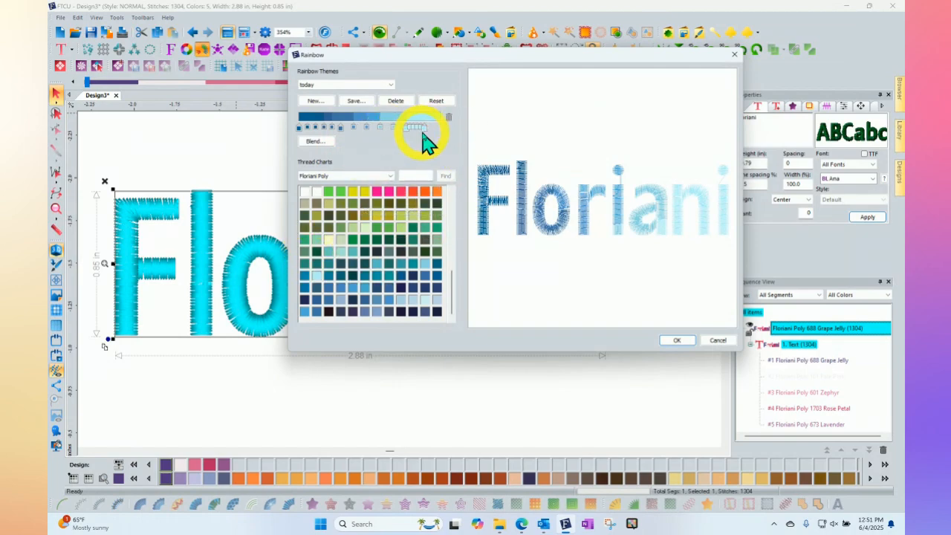
click(425, 129)
click(437, 191)
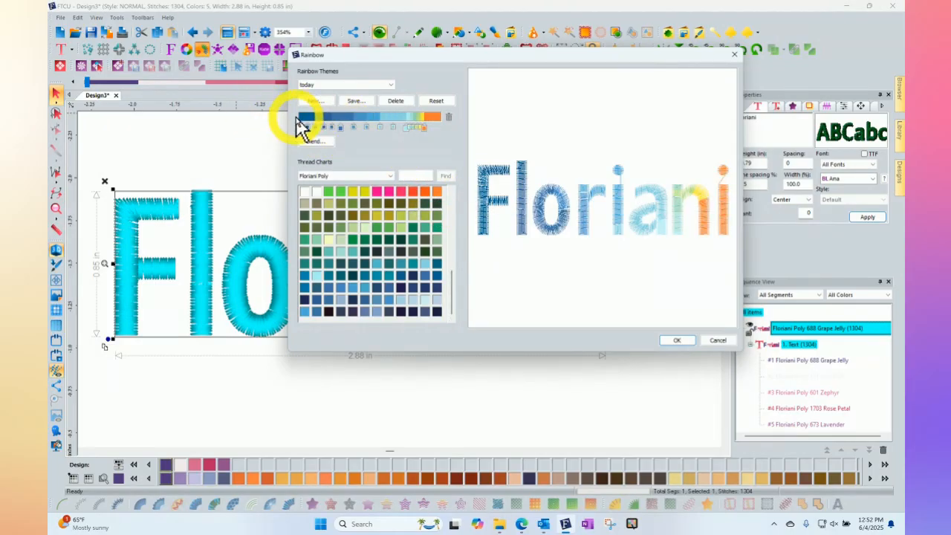
drag(399, 127, 424, 126)
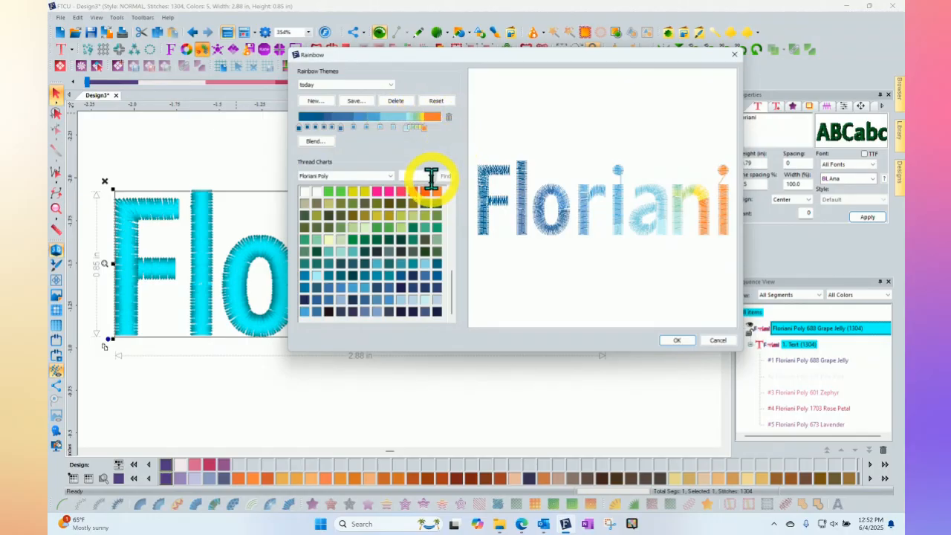
Save the edited theme under the name tomorrow and look over the list of Rainbow themes
click(355, 103)
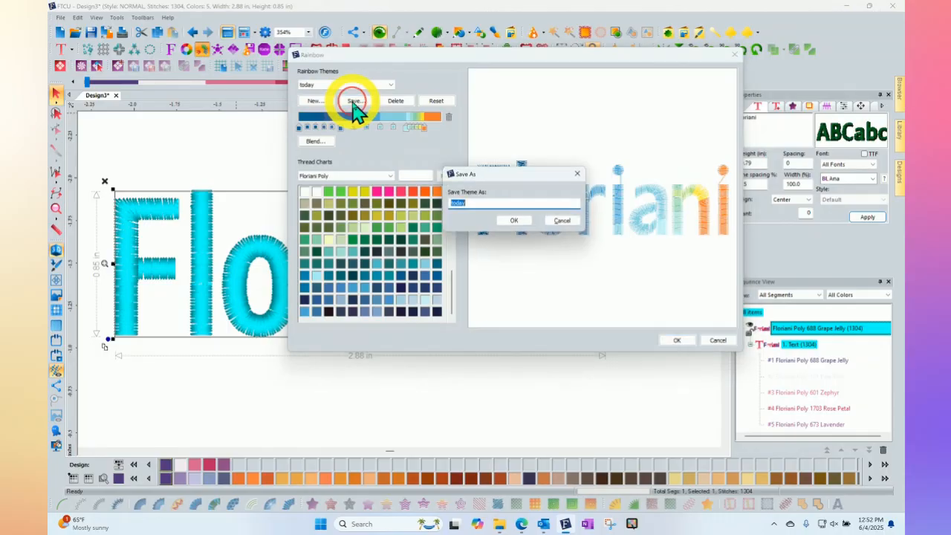
click(477, 201)
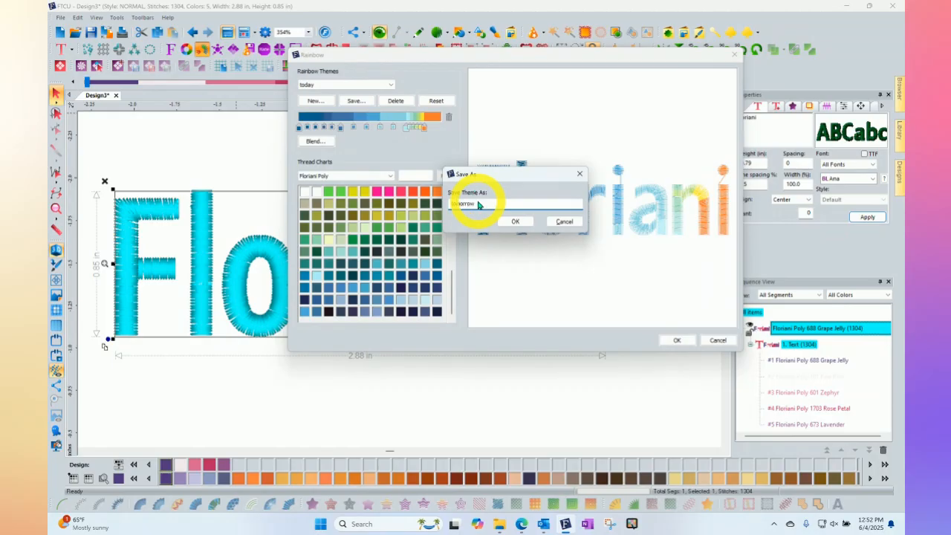
click(513, 222)
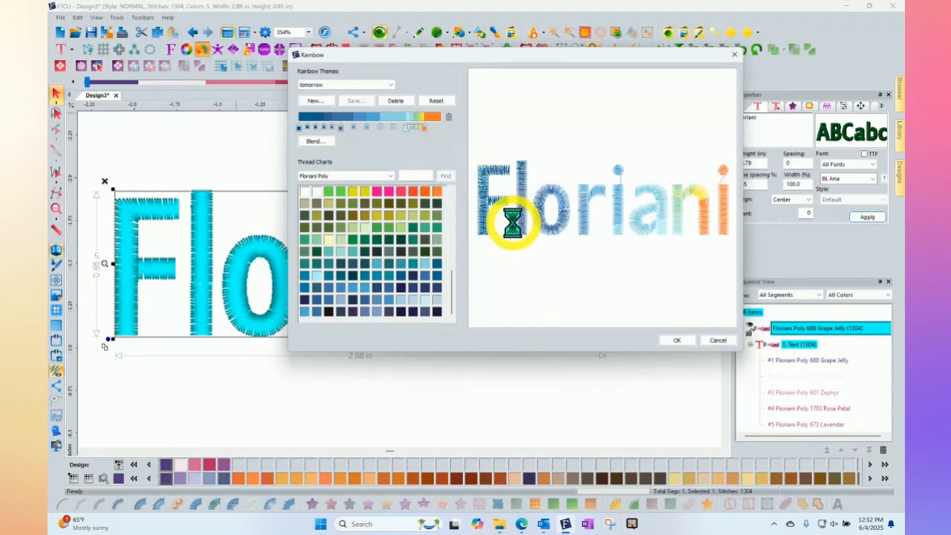
click(334, 85)
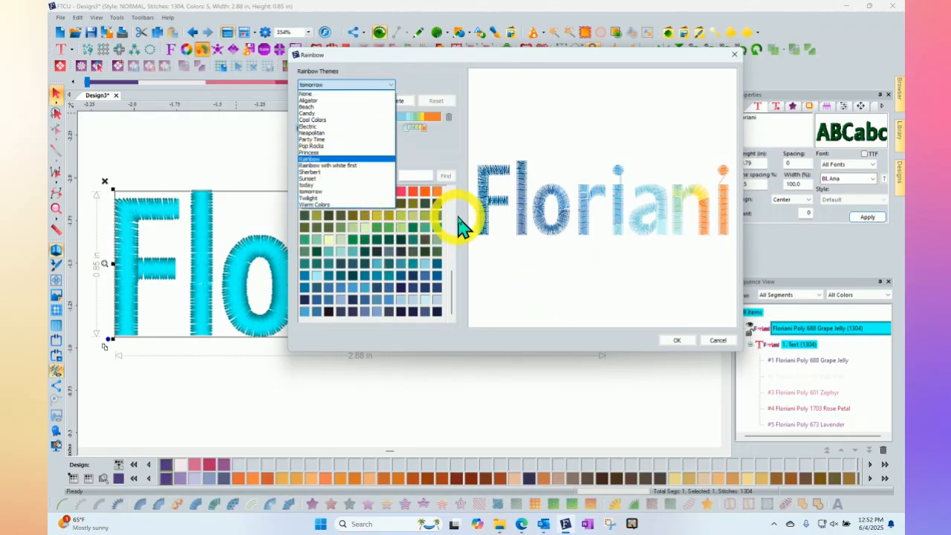
click(431, 159)
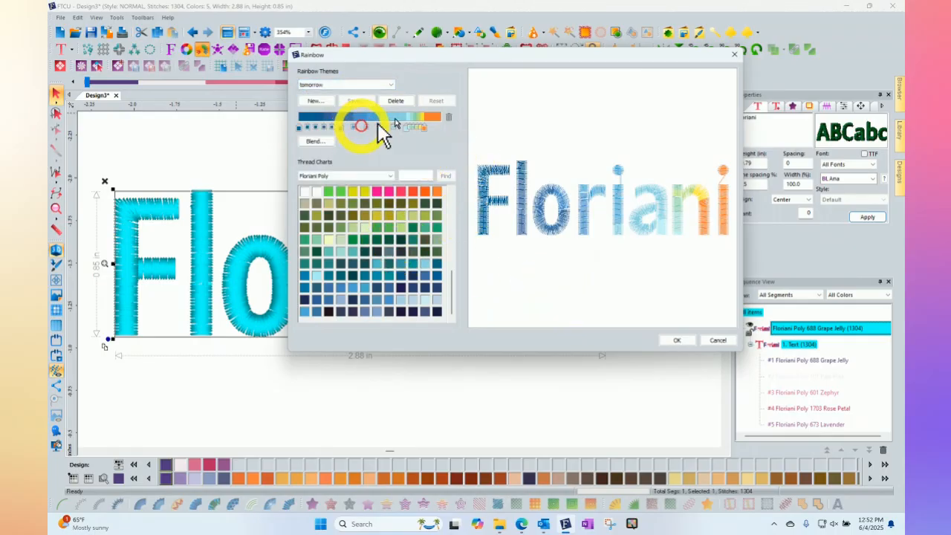
Apply the tomorrow theme to the Floriani lettering and deselect the text
click(676, 341)
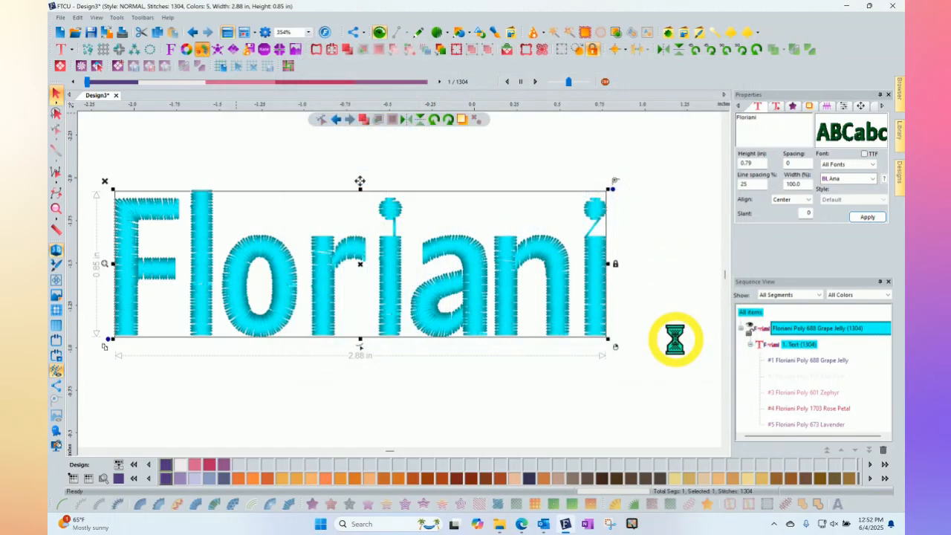
click(499, 150)
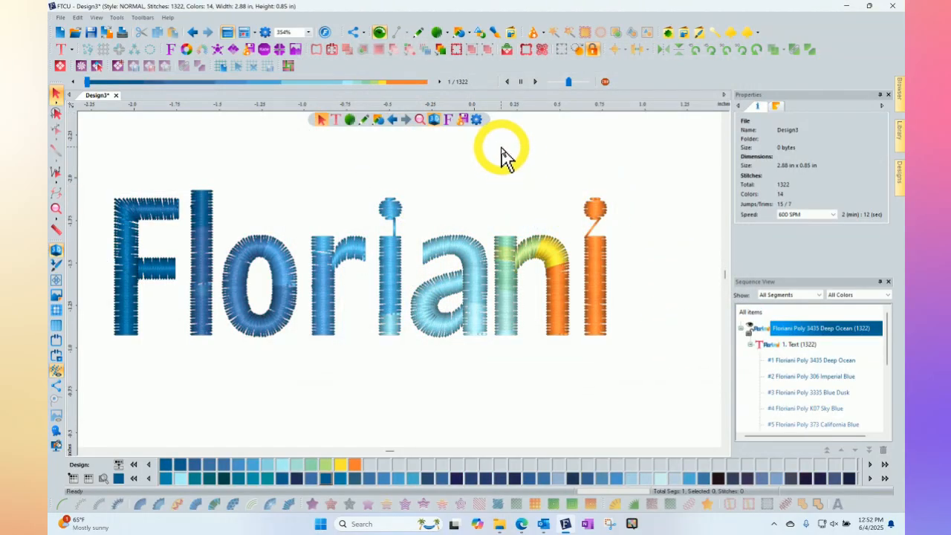